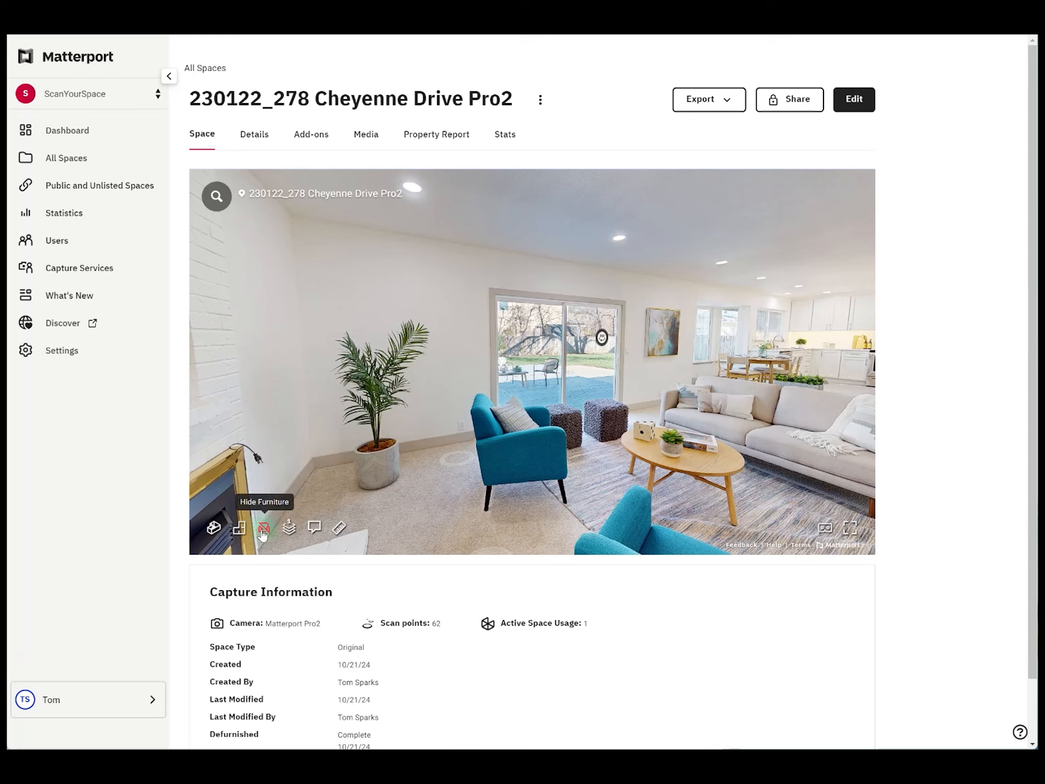
# Step: Compare the living room seating area with its furniture hidden and shown, ending with the furniture hidden
pyautogui.click(263, 529)
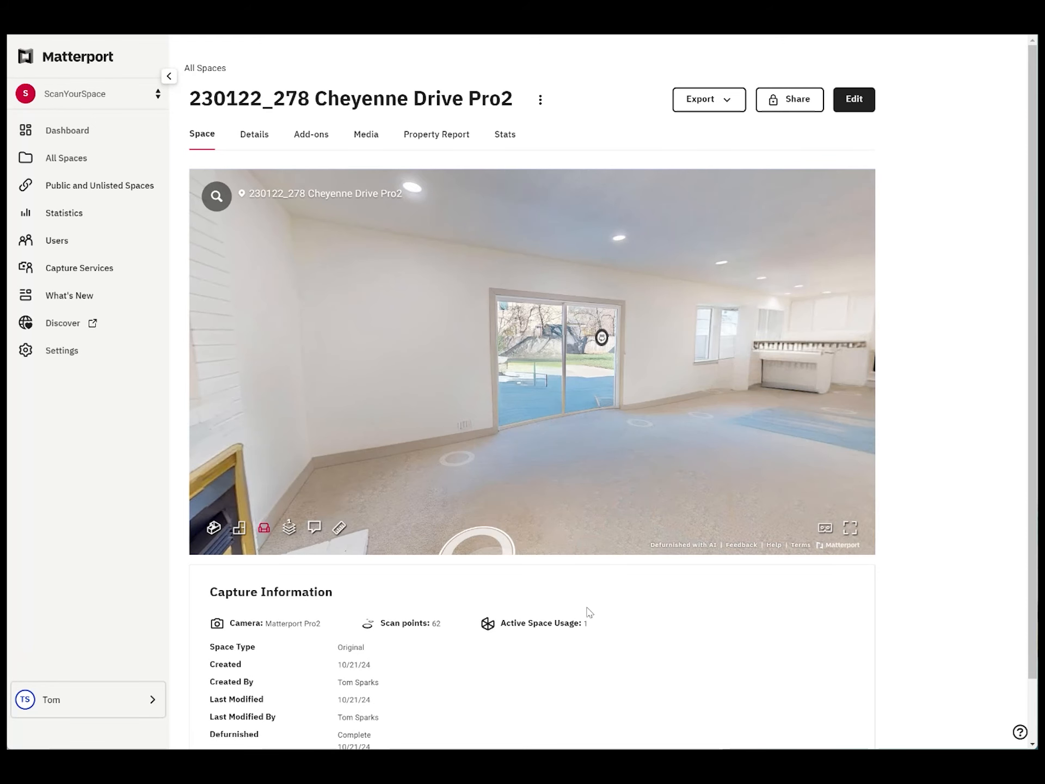
pyautogui.click(517, 418)
pyautogui.click(473, 383)
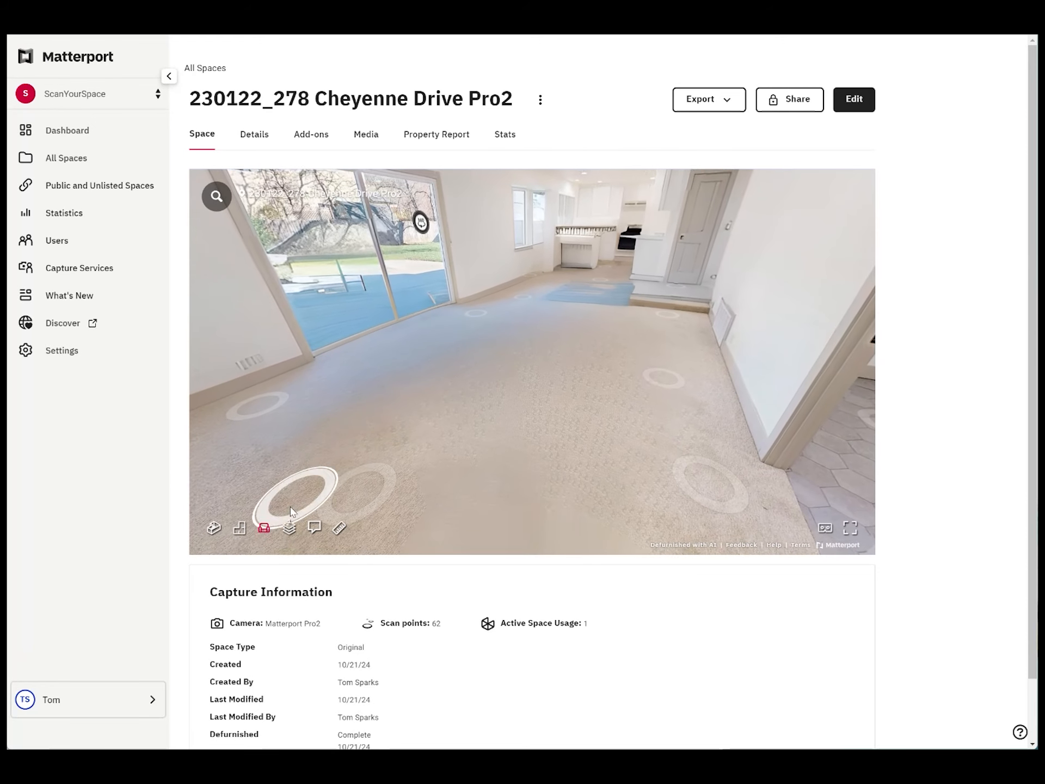
pyautogui.click(263, 528)
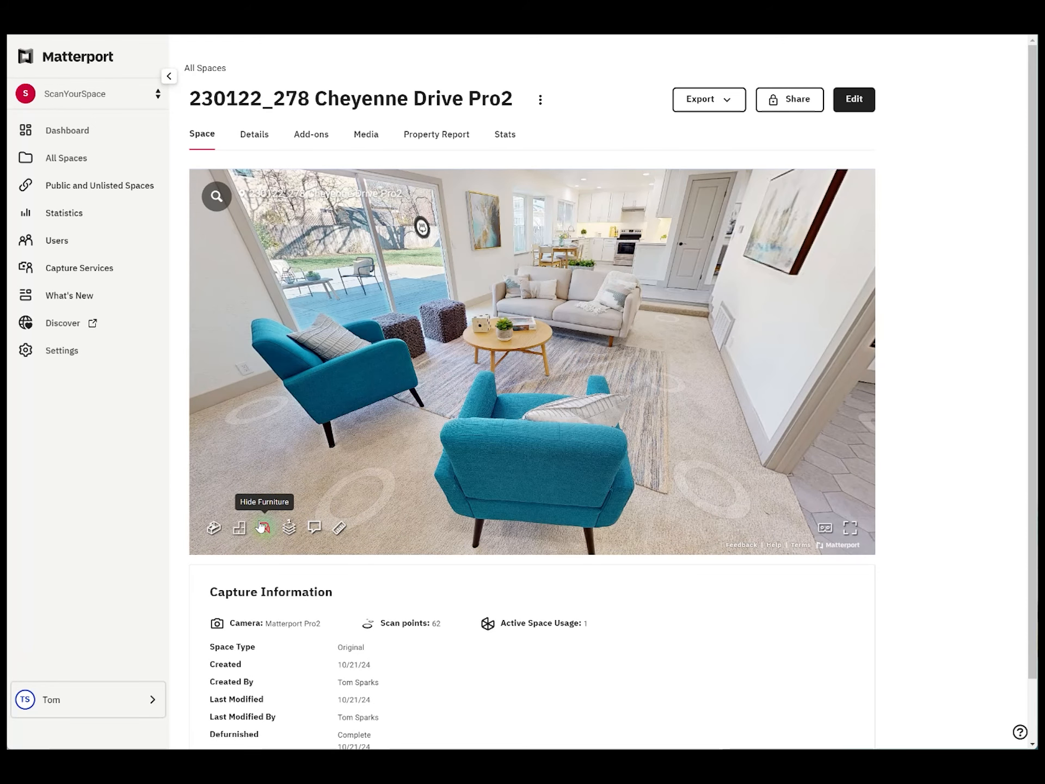
pyautogui.click(263, 527)
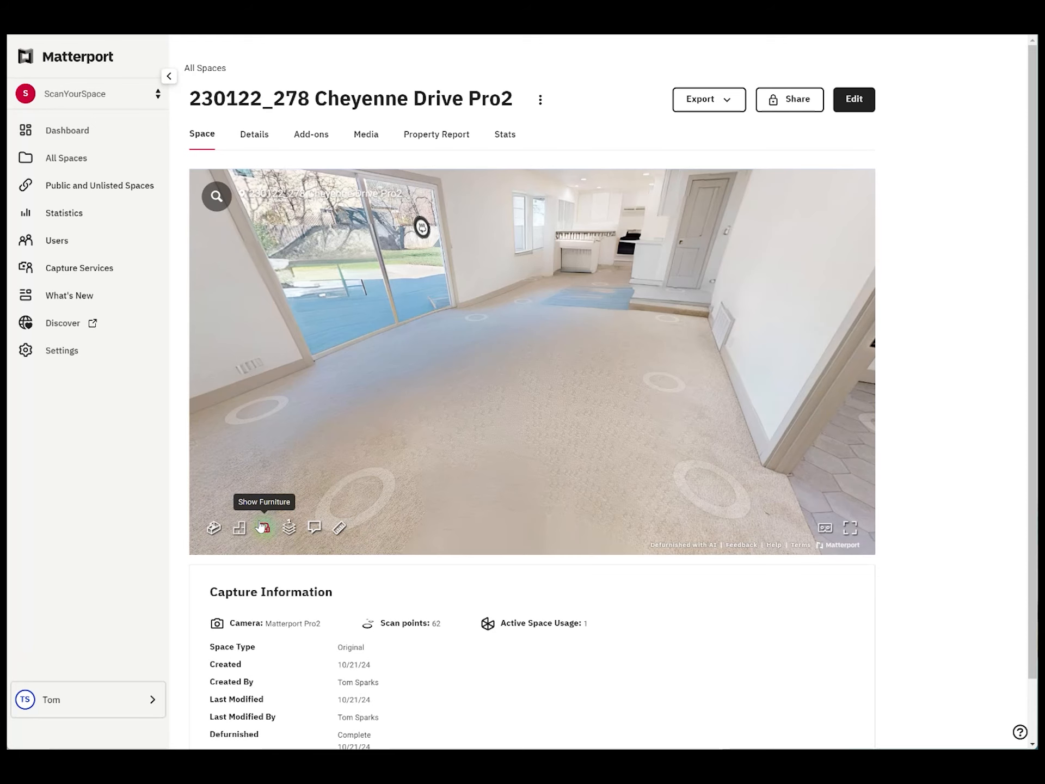
pyautogui.click(262, 527)
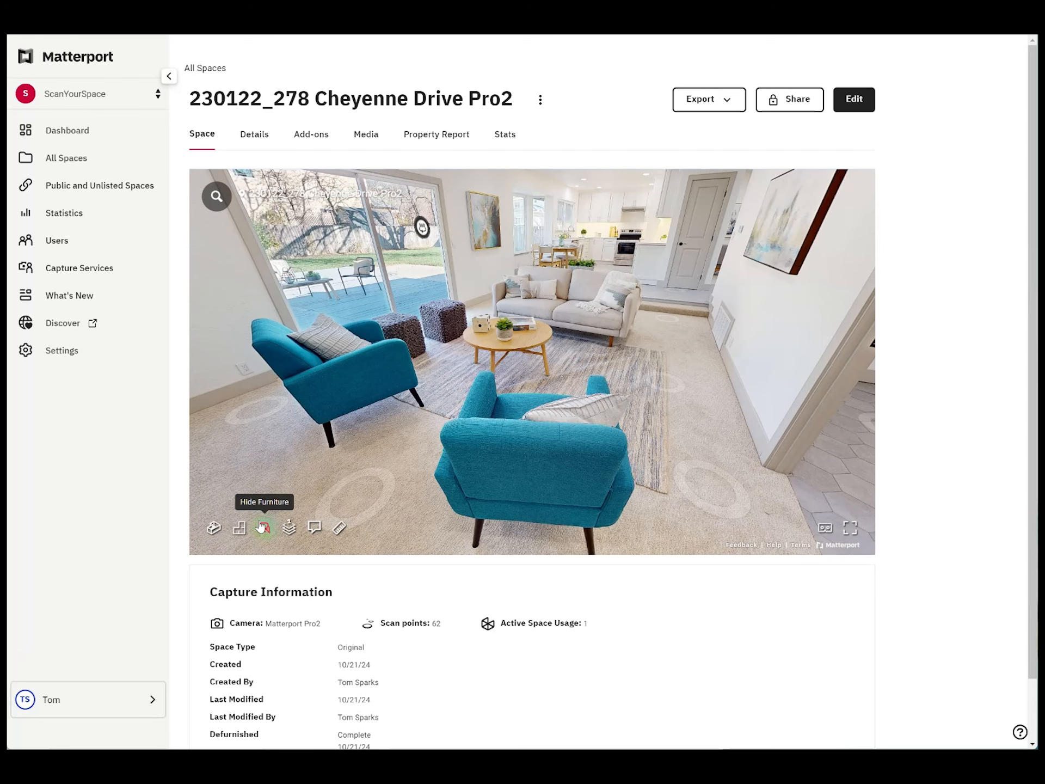
pyautogui.click(262, 527)
# Step: Look along the living room toward the kitchen and compare the furnished and defurnished views, leaving the furniture hidden
pyautogui.moveTo(759, 264); pyautogui.dragTo(604, 441)
pyautogui.click(642, 315)
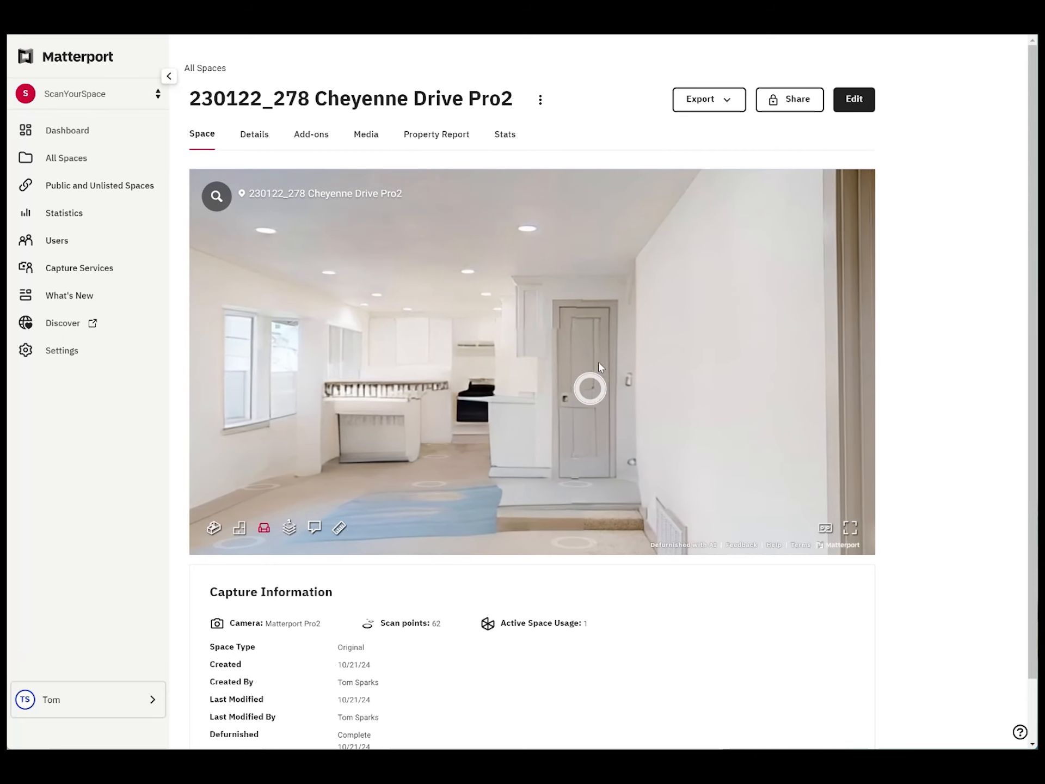
pyautogui.click(263, 528)
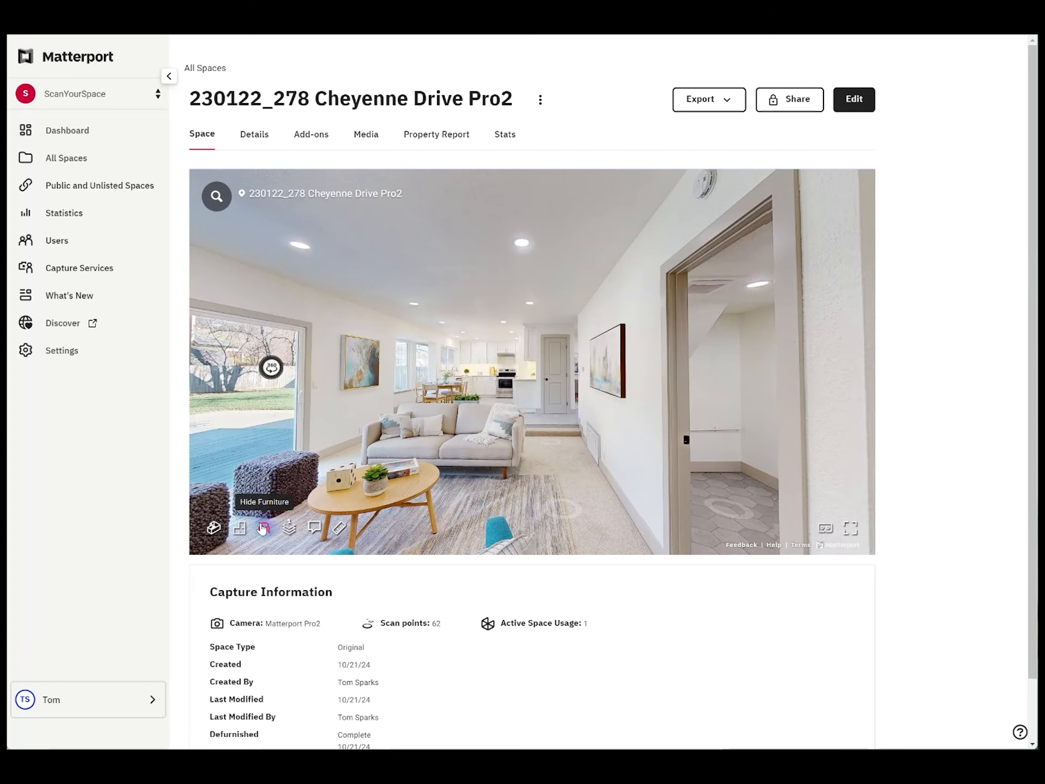
pyautogui.click(263, 528)
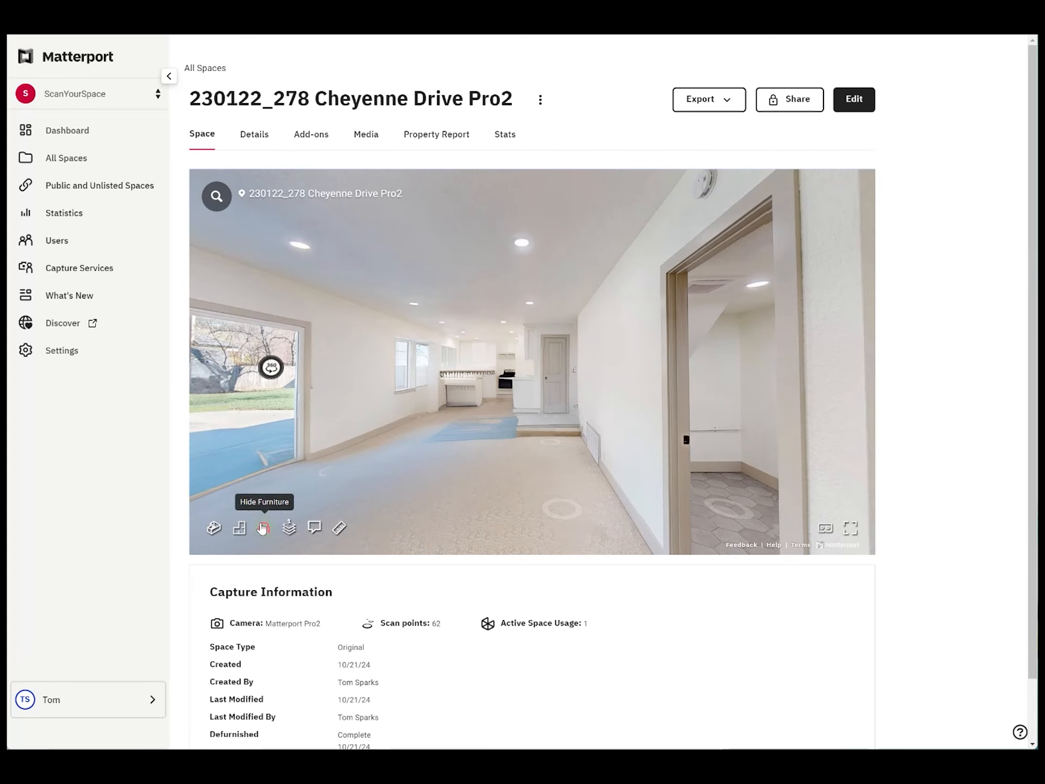
pyautogui.click(263, 528)
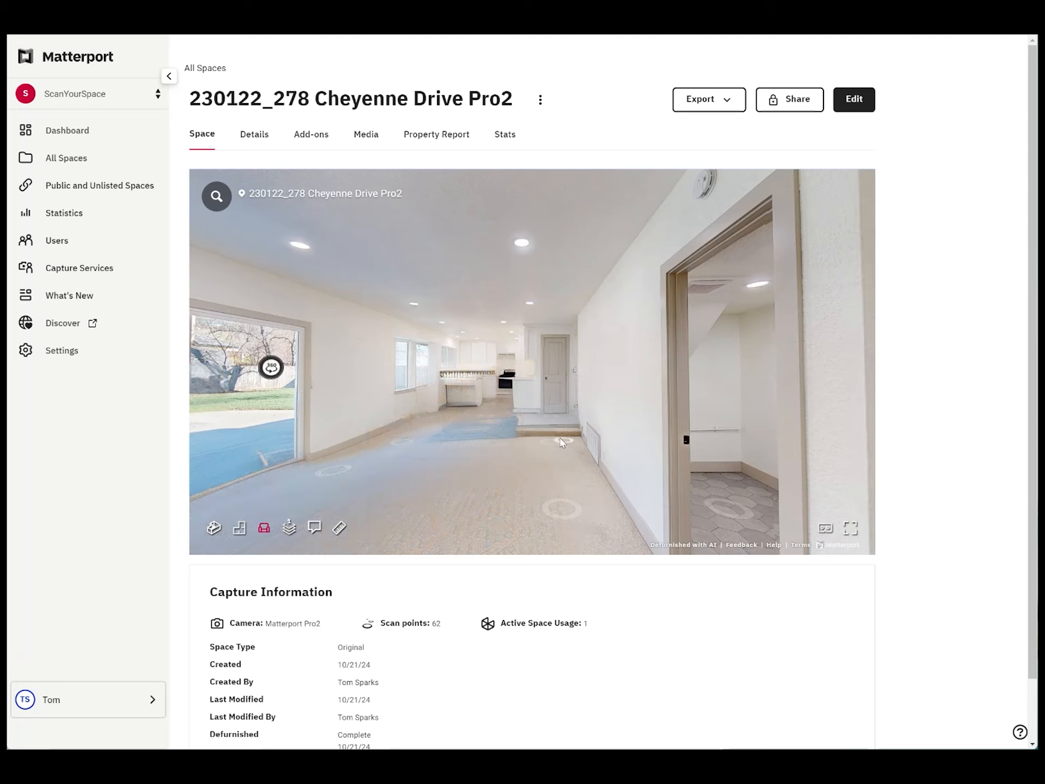
# Step: Move closer to the pantry door and compare the kitchen entrance with and without furniture, ending with it hidden
pyautogui.click(545, 447)
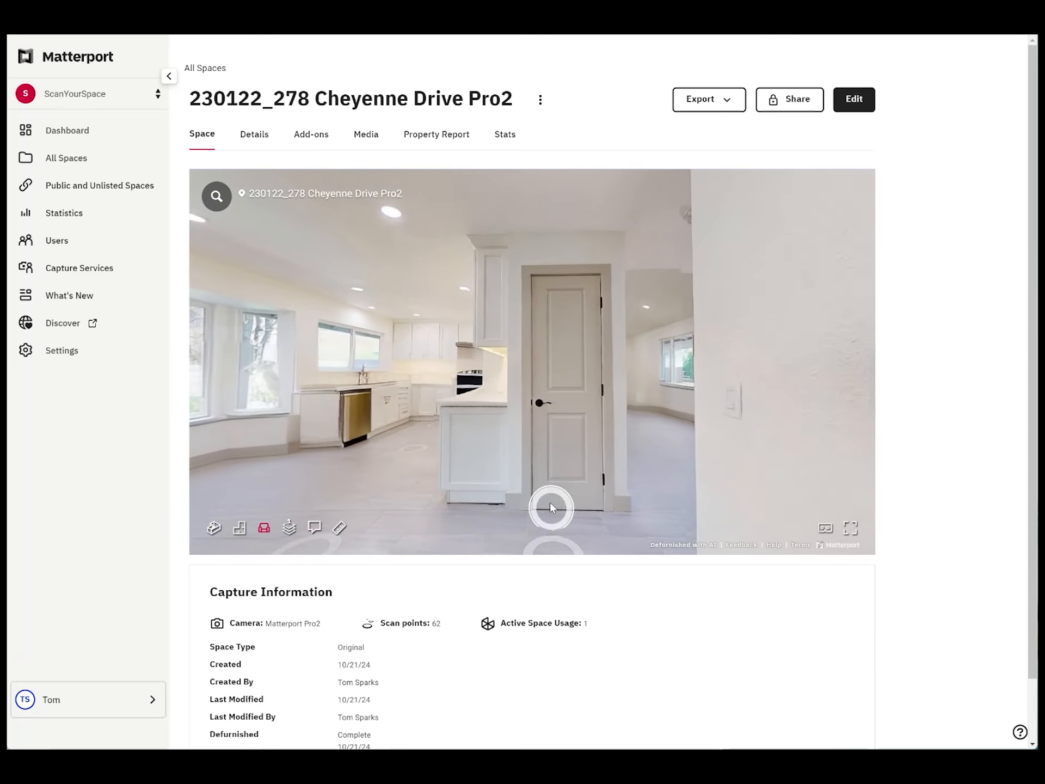
pyautogui.click(266, 528)
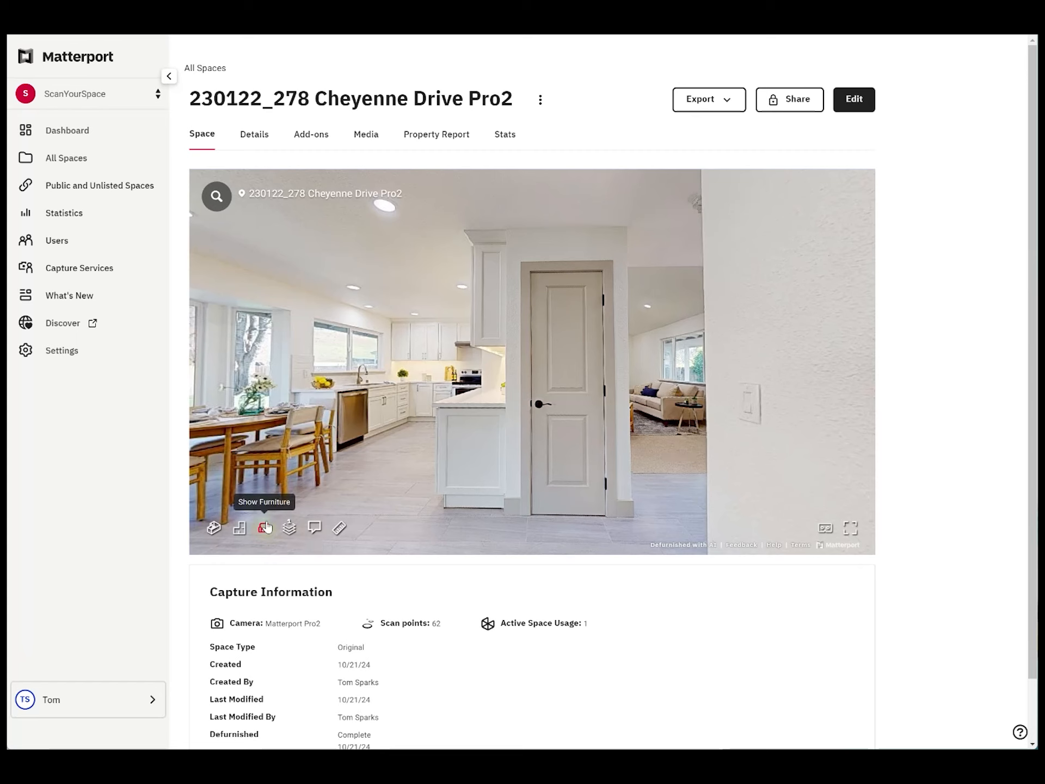
pyautogui.click(265, 528)
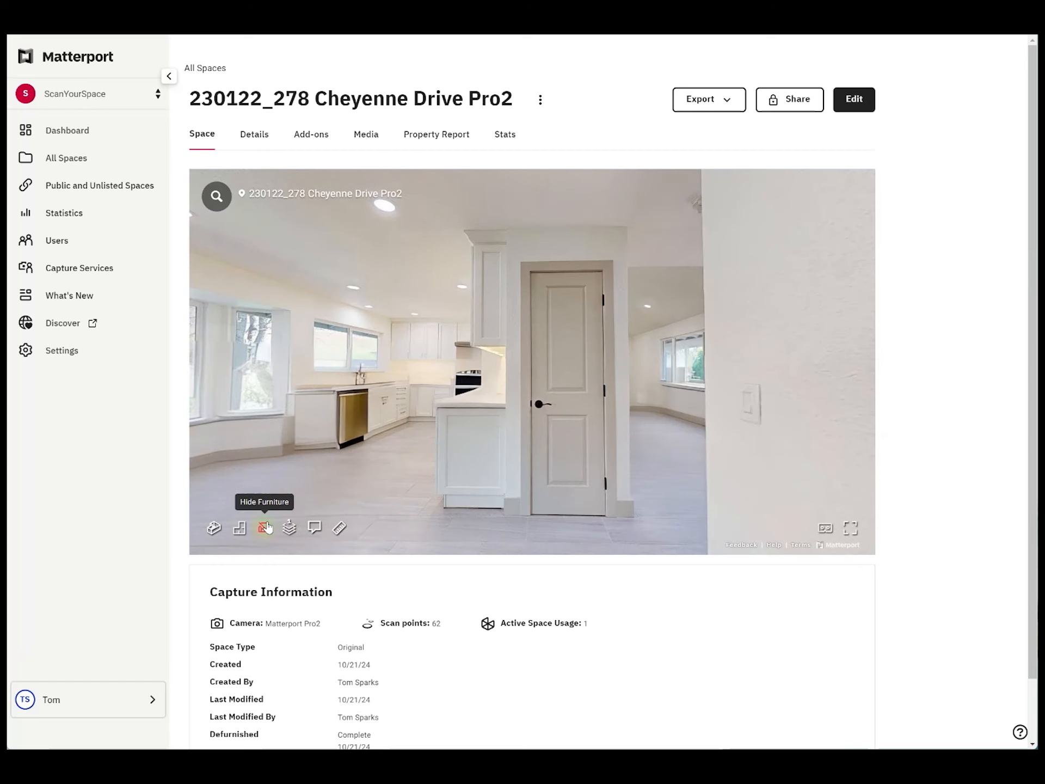
pyautogui.click(266, 527)
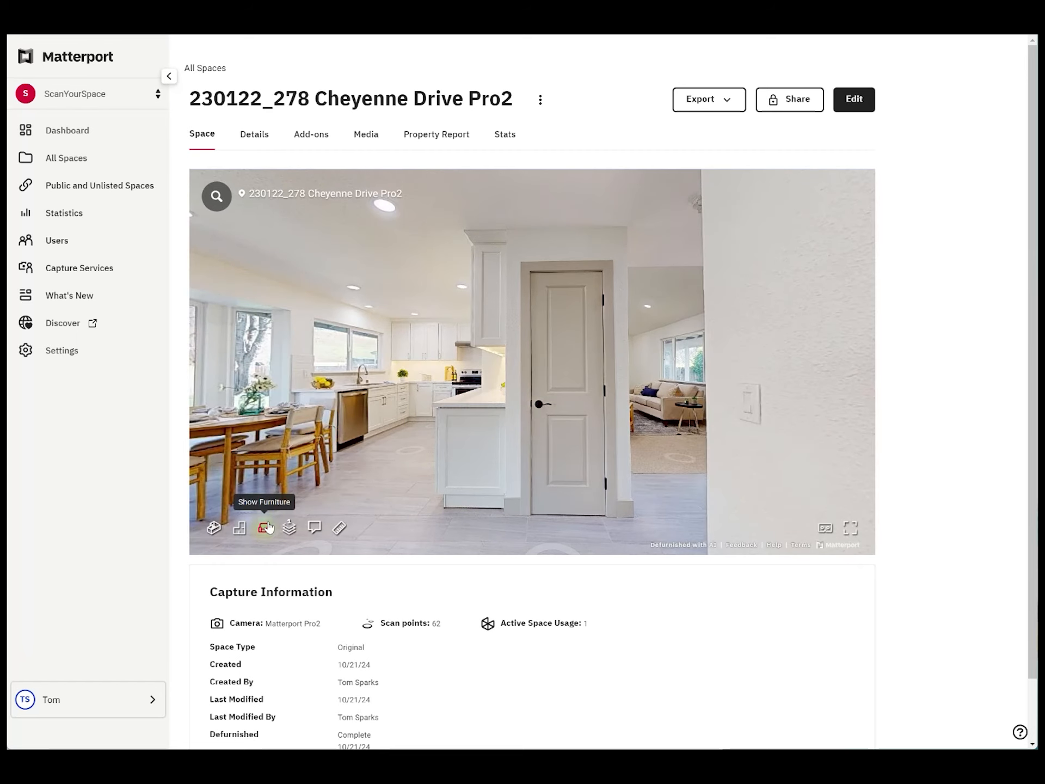
pyautogui.click(265, 528)
# Step: Face the bay window dining area and compare its furnished and defurnished views, ending with the furniture hidden
pyautogui.moveTo(411, 401); pyautogui.dragTo(604, 409)
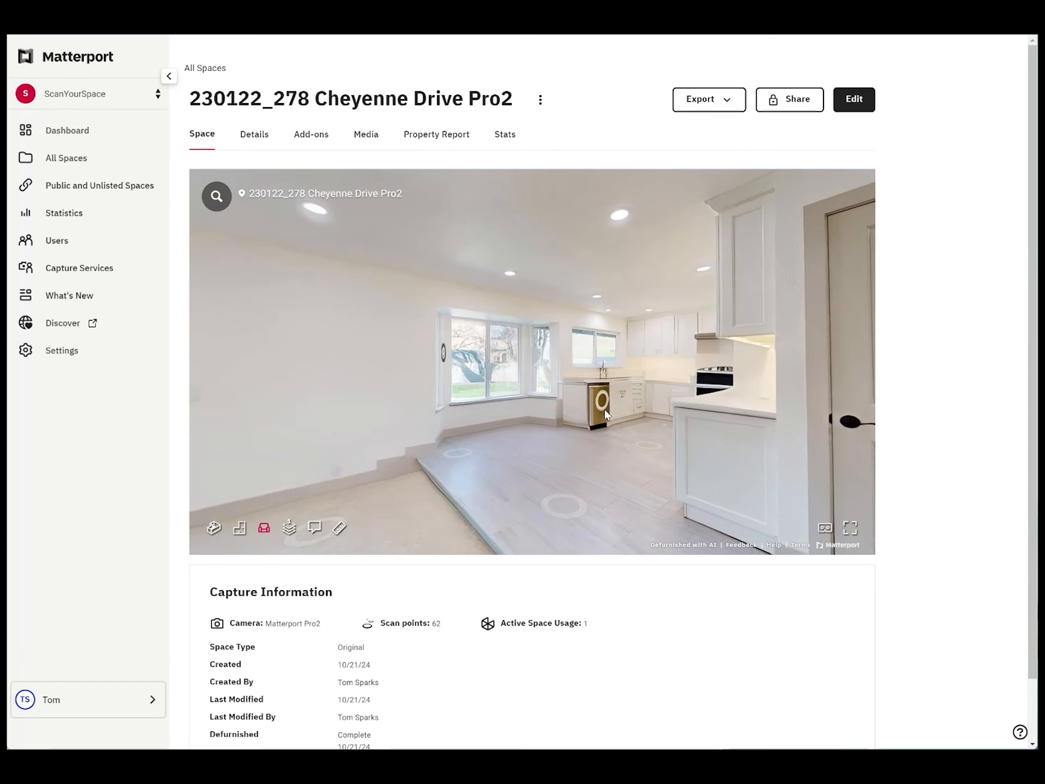
pyautogui.click(265, 527)
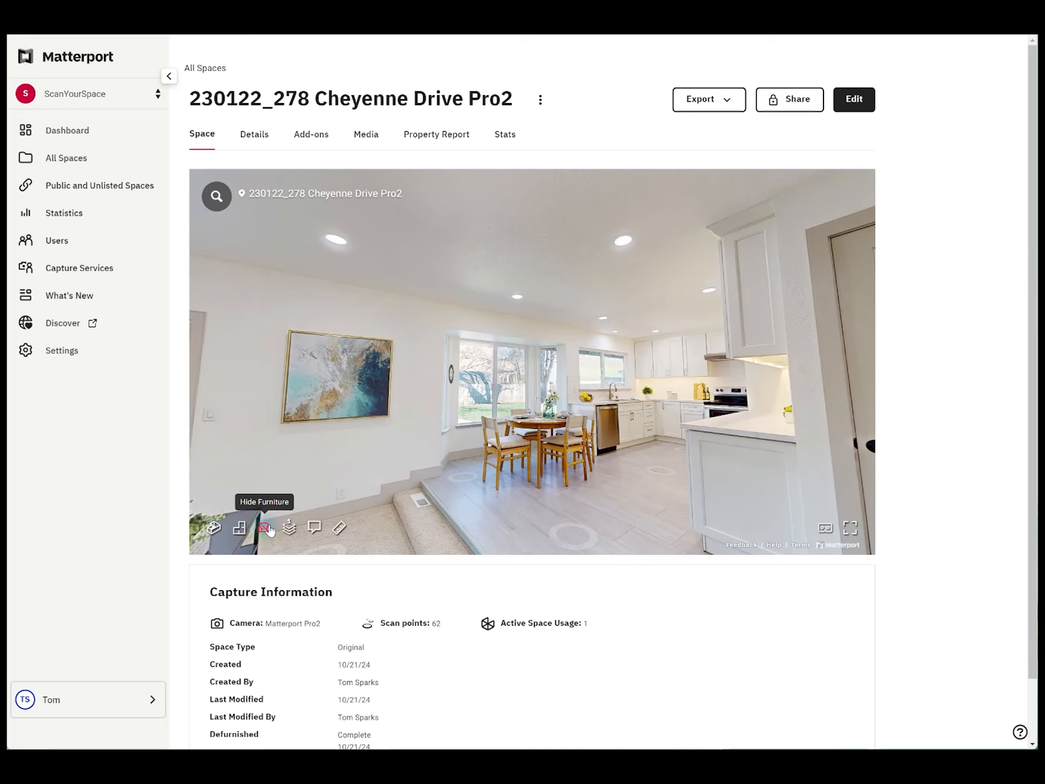
pyautogui.click(267, 528)
pyautogui.click(267, 528)
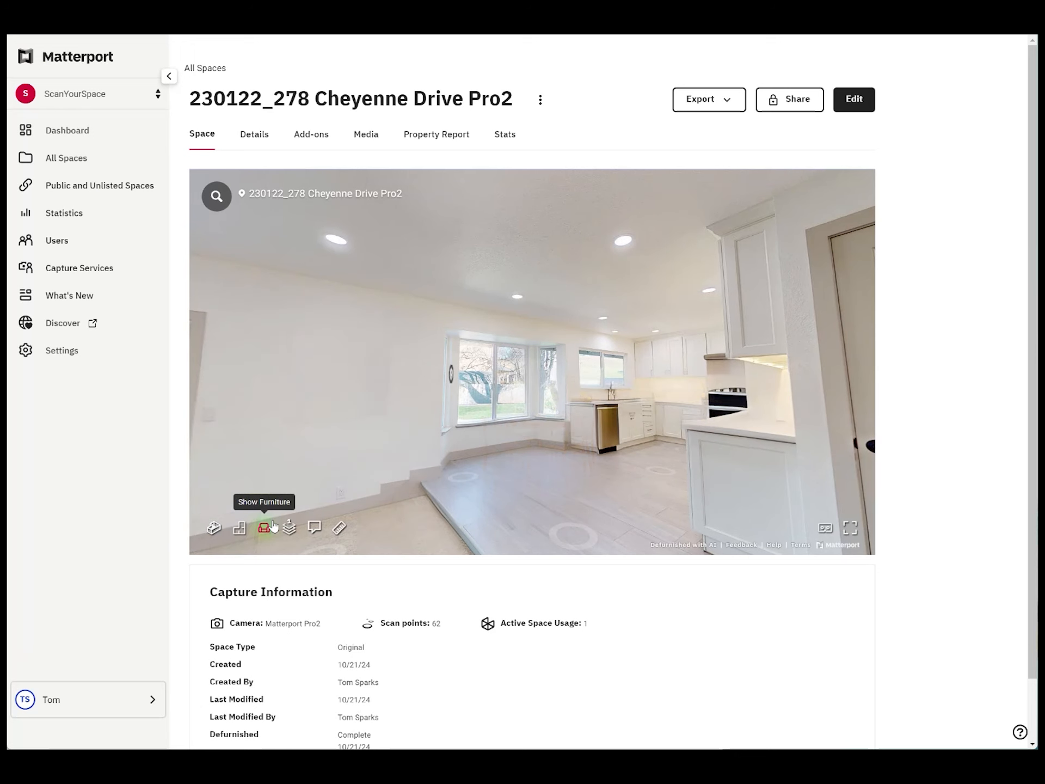
pyautogui.click(274, 526)
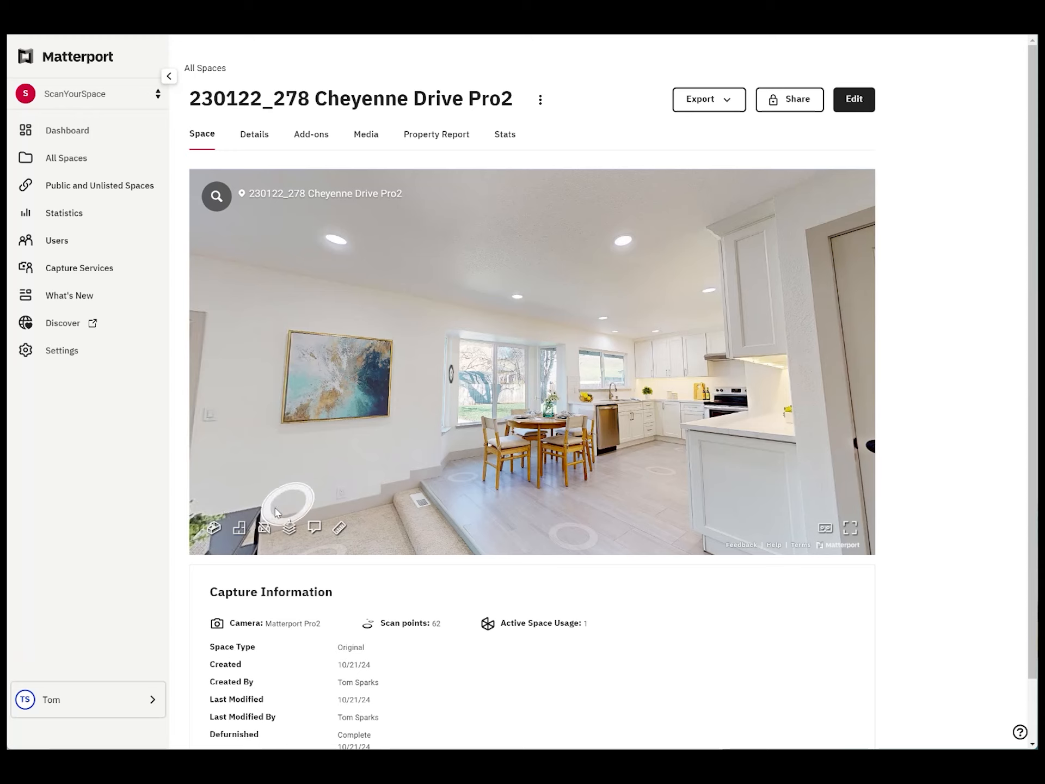
pyautogui.click(265, 528)
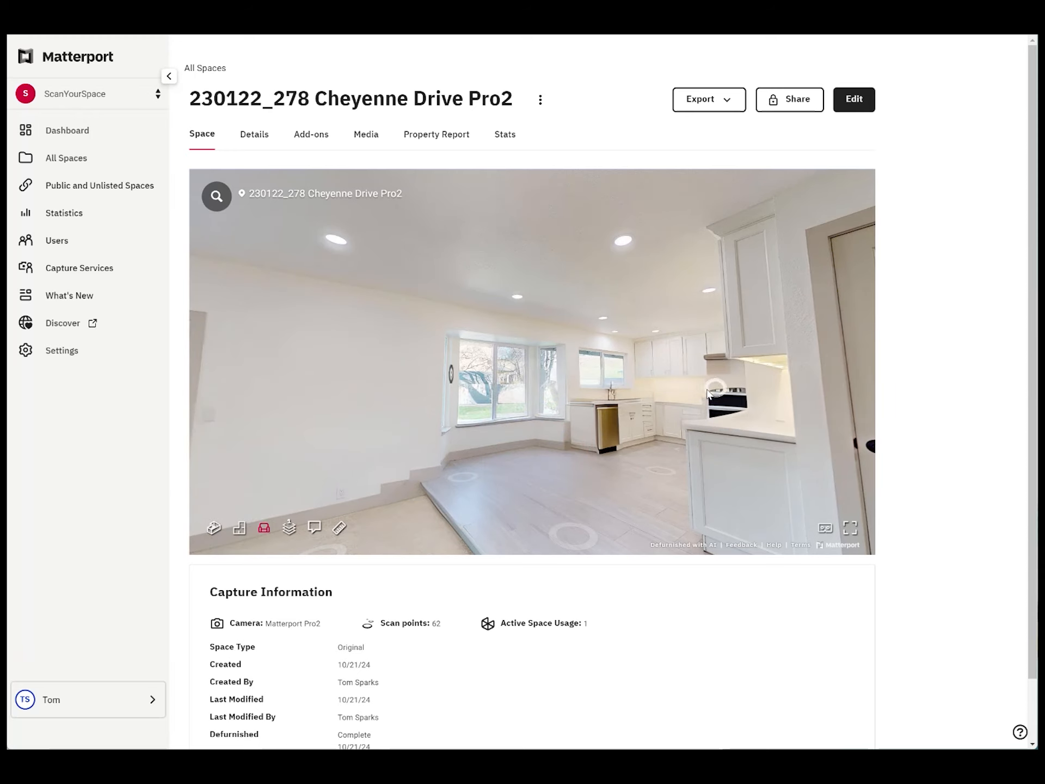
# Step: Move into the kitchen by the sink and stove and compare it with furniture hidden and shown, leaving it shown
pyautogui.click(662, 473)
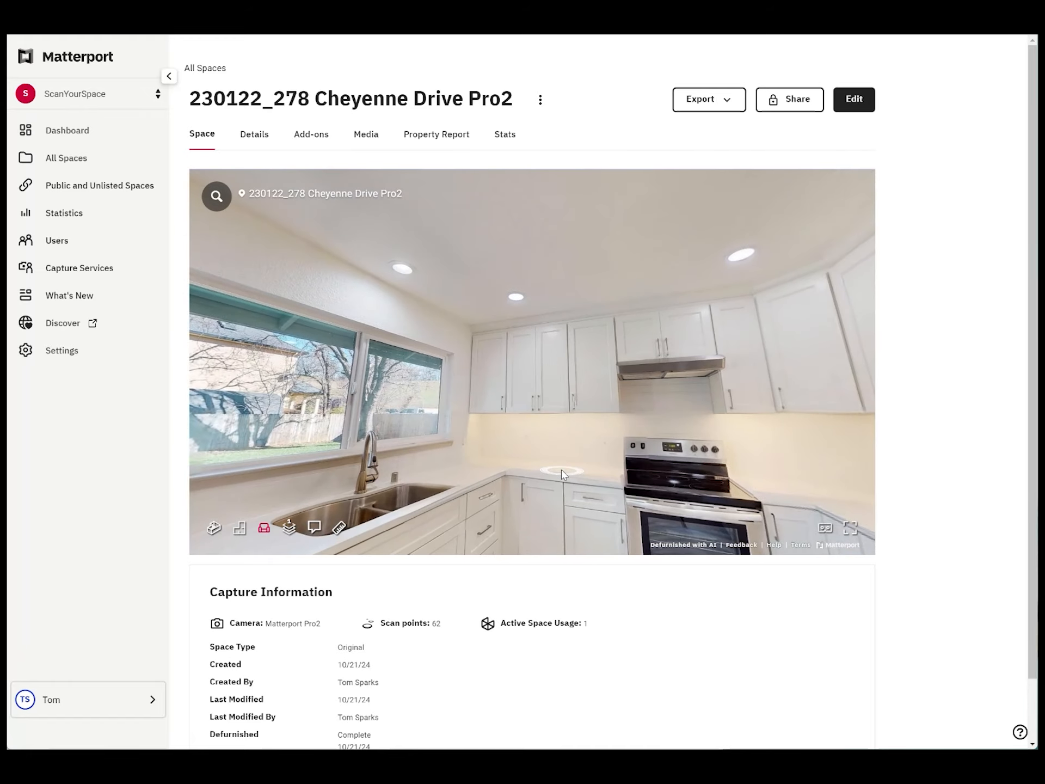
pyautogui.click(561, 471)
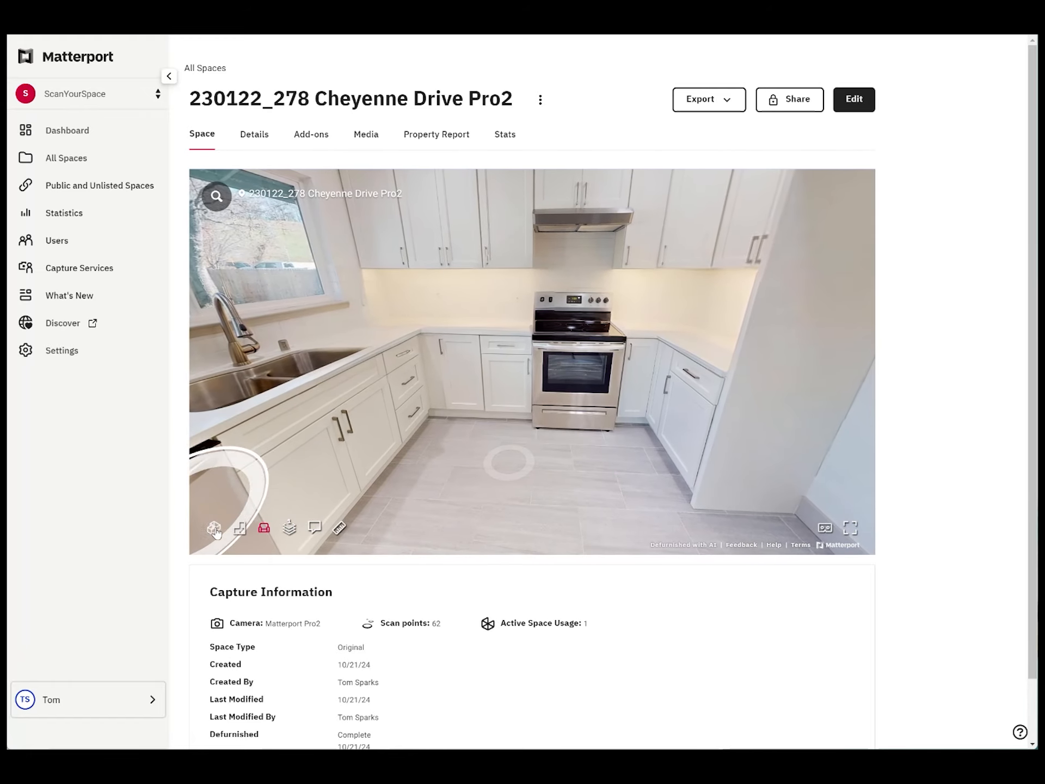
pyautogui.click(265, 526)
pyautogui.click(268, 524)
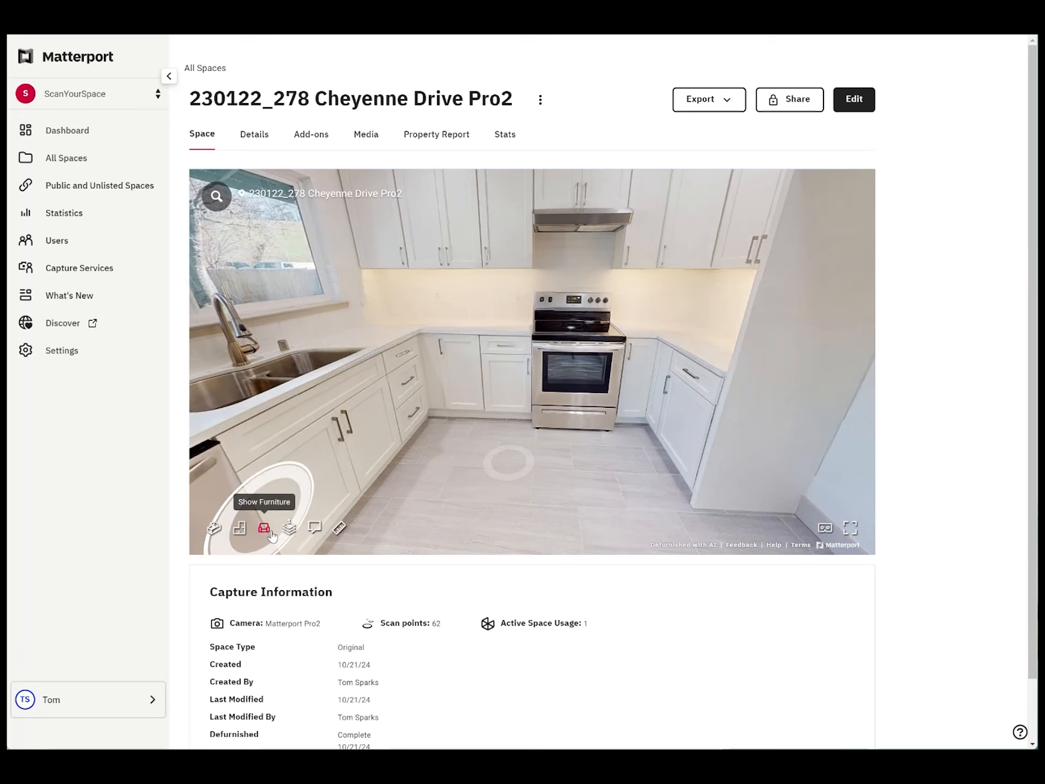
pyautogui.click(266, 526)
# Step: Look from beside the dining table toward the living room and compare both furniture views, ending with the furniture shown
pyautogui.moveTo(613, 388); pyautogui.dragTo(403, 435)
pyautogui.moveTo(615, 449); pyautogui.dragTo(414, 436)
pyautogui.moveTo(621, 422); pyautogui.dragTo(550, 407)
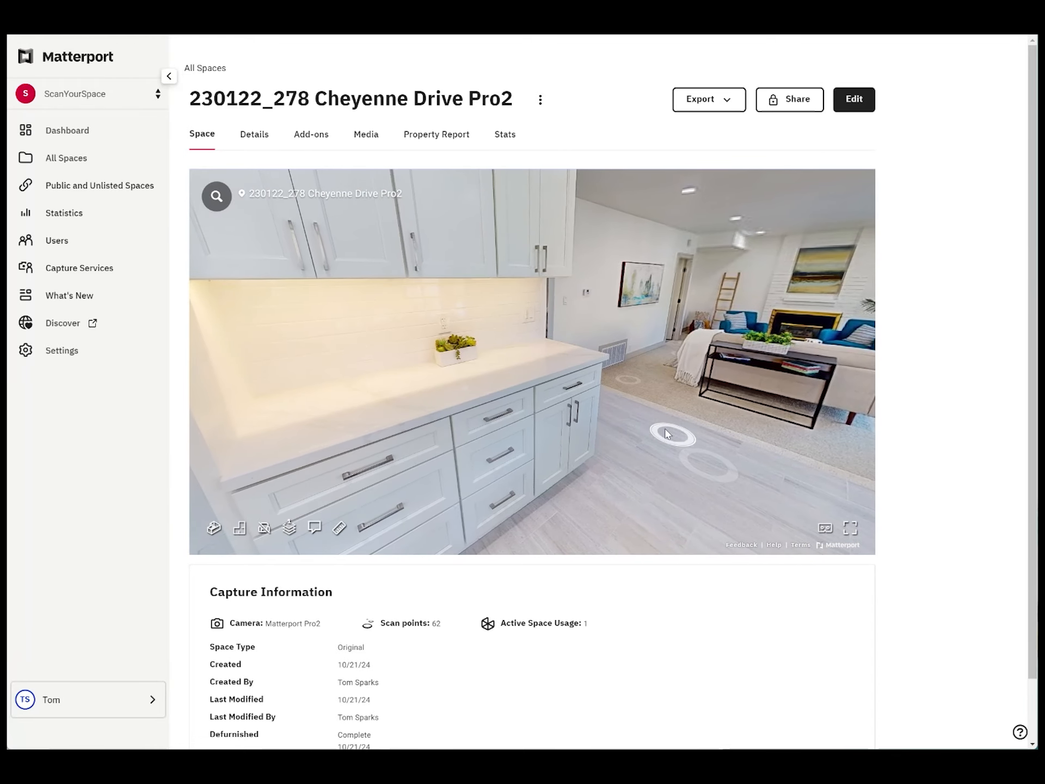
pyautogui.click(674, 437)
pyautogui.click(260, 527)
pyautogui.click(260, 527)
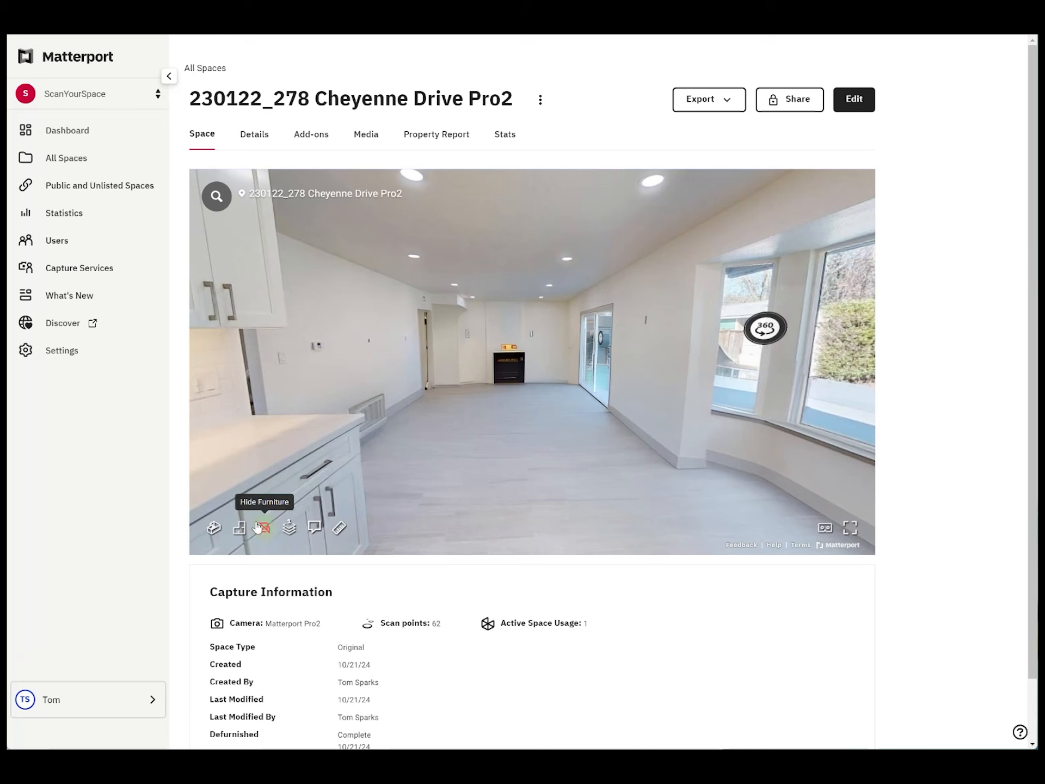
pyautogui.click(259, 527)
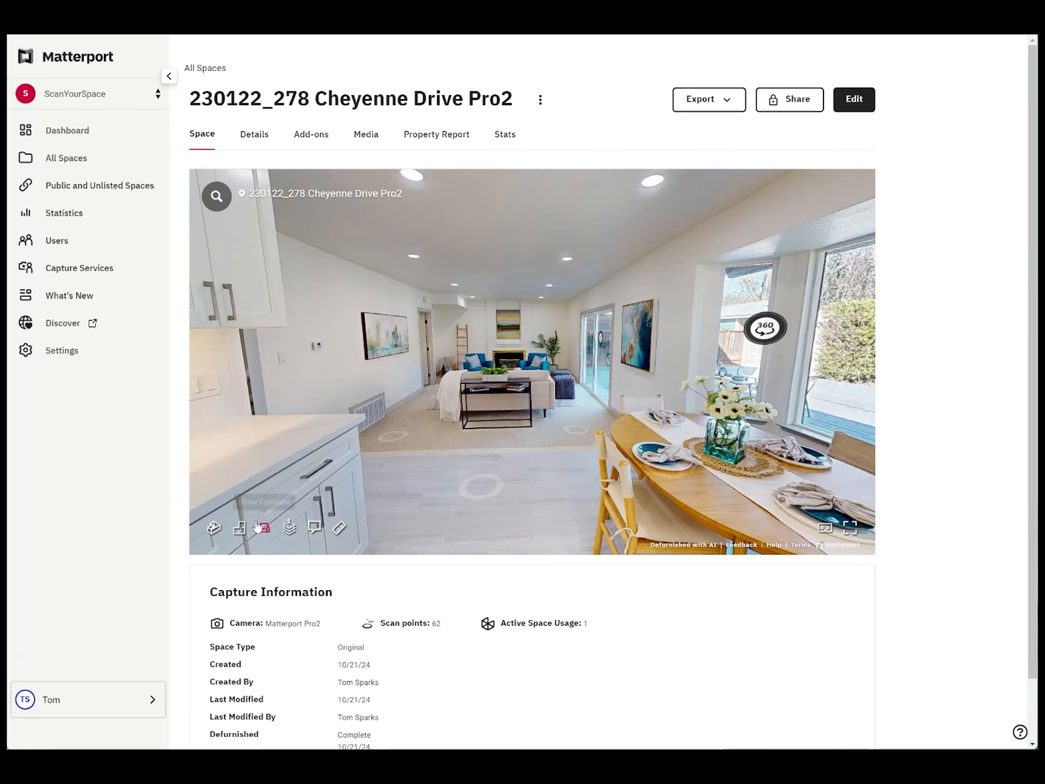
pyautogui.click(260, 526)
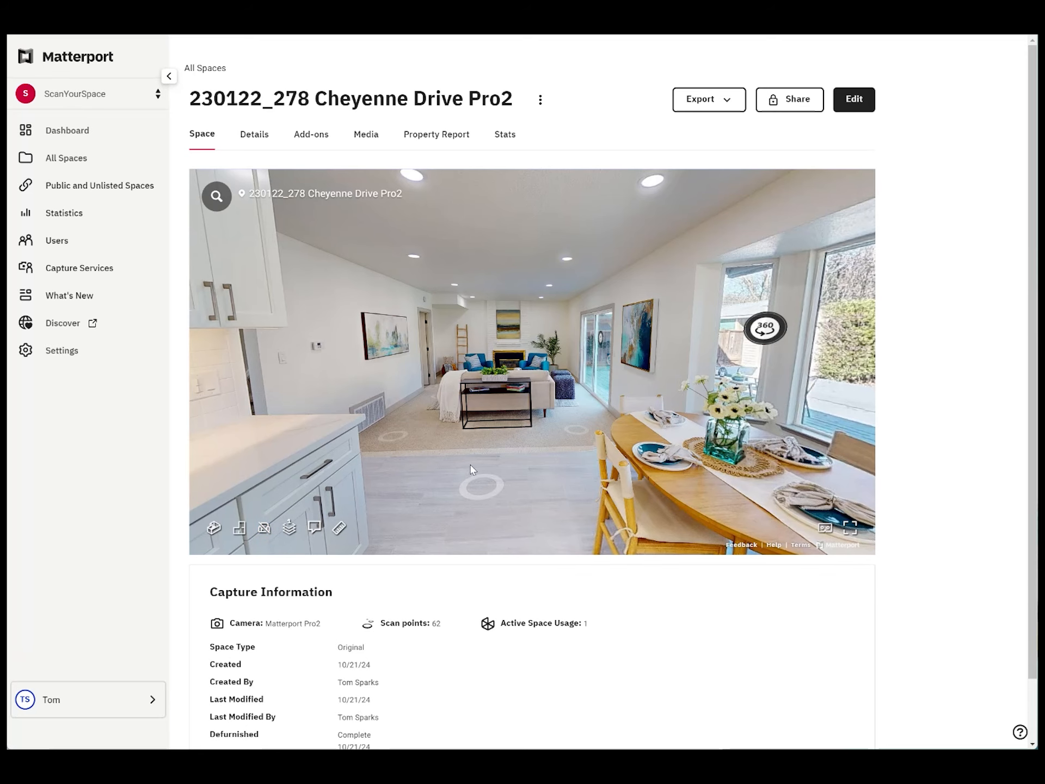
# Step: Move to the living room step, hide the furniture, and inspect the generated floor toward the fireplace
pyautogui.click(479, 496)
pyautogui.moveTo(517, 377); pyautogui.dragTo(575, 232)
pyautogui.click(264, 527)
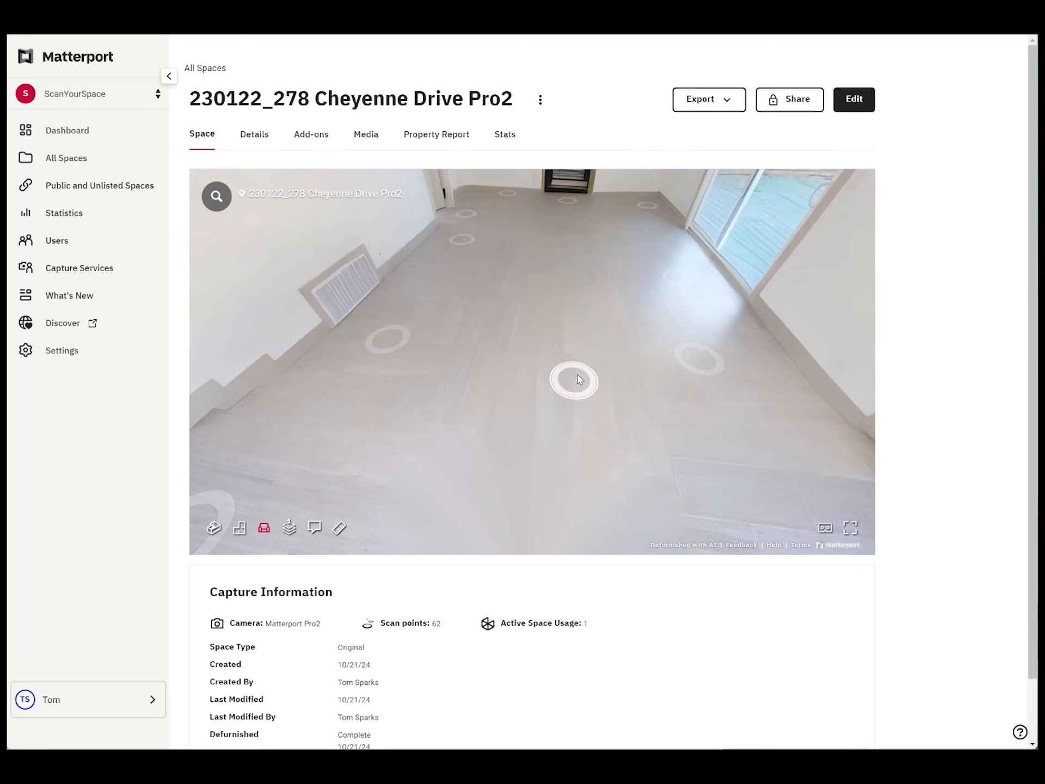
pyautogui.moveTo(576, 380); pyautogui.dragTo(517, 430)
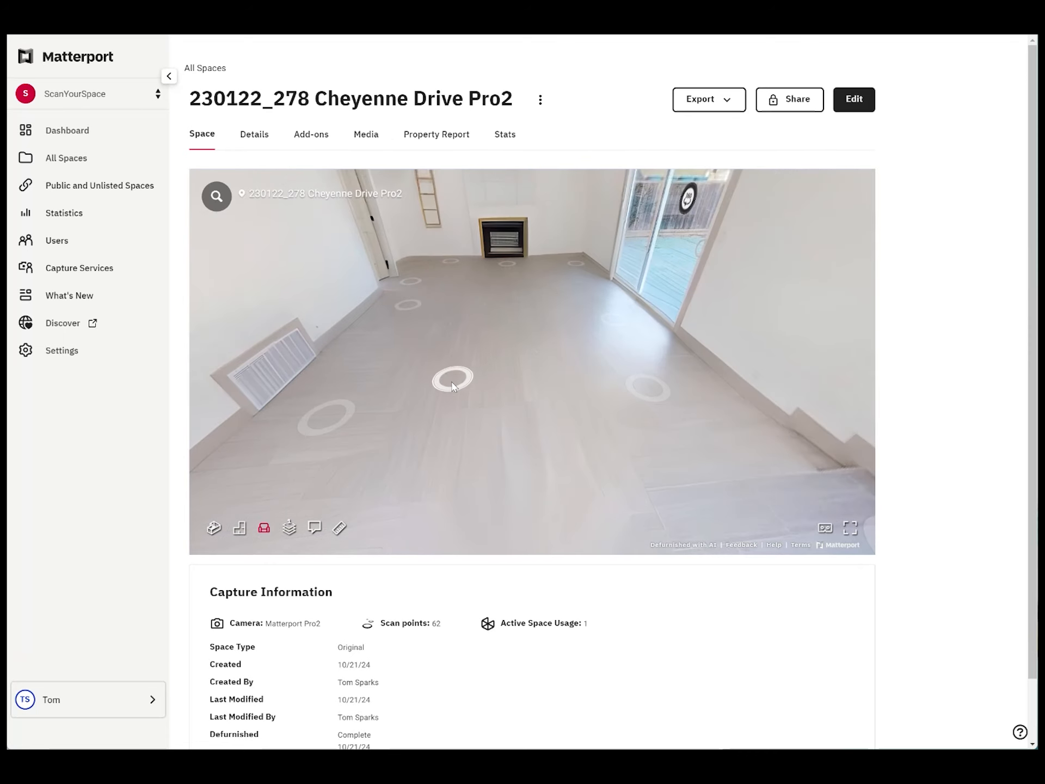
pyautogui.click(452, 384)
pyautogui.click(475, 445)
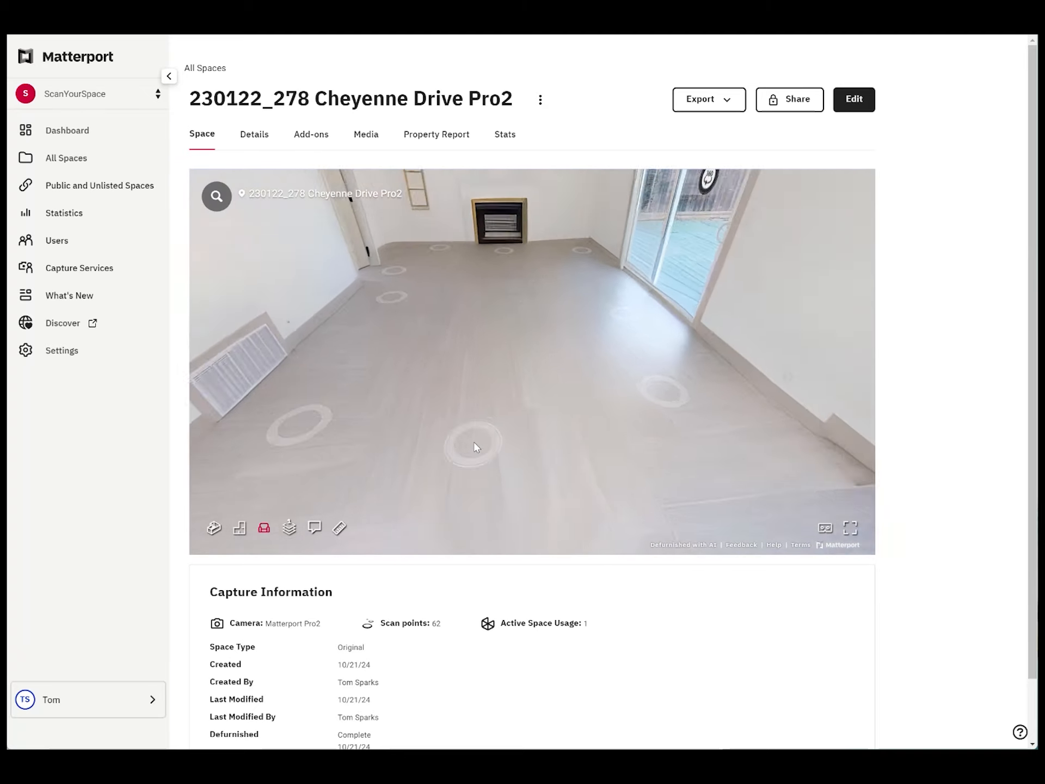
pyautogui.click(438, 312)
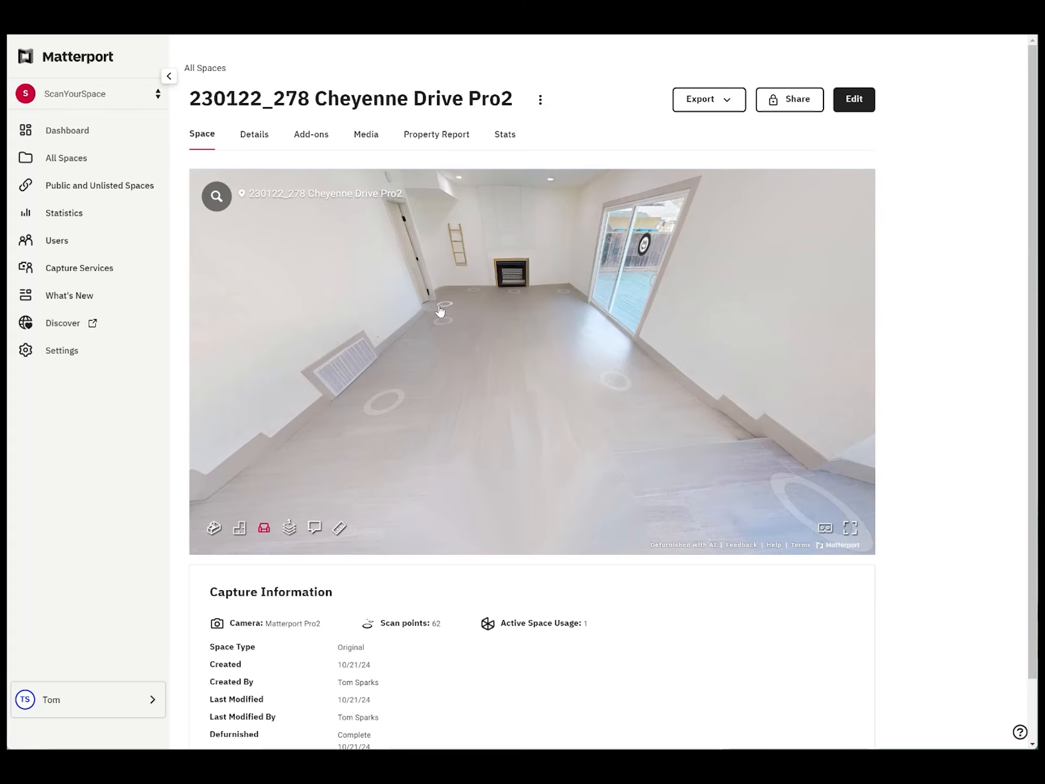
# Step: Move to the far end of the living room and compare the floor toward the kitchen with furniture shown and hidden
pyautogui.click(682, 370)
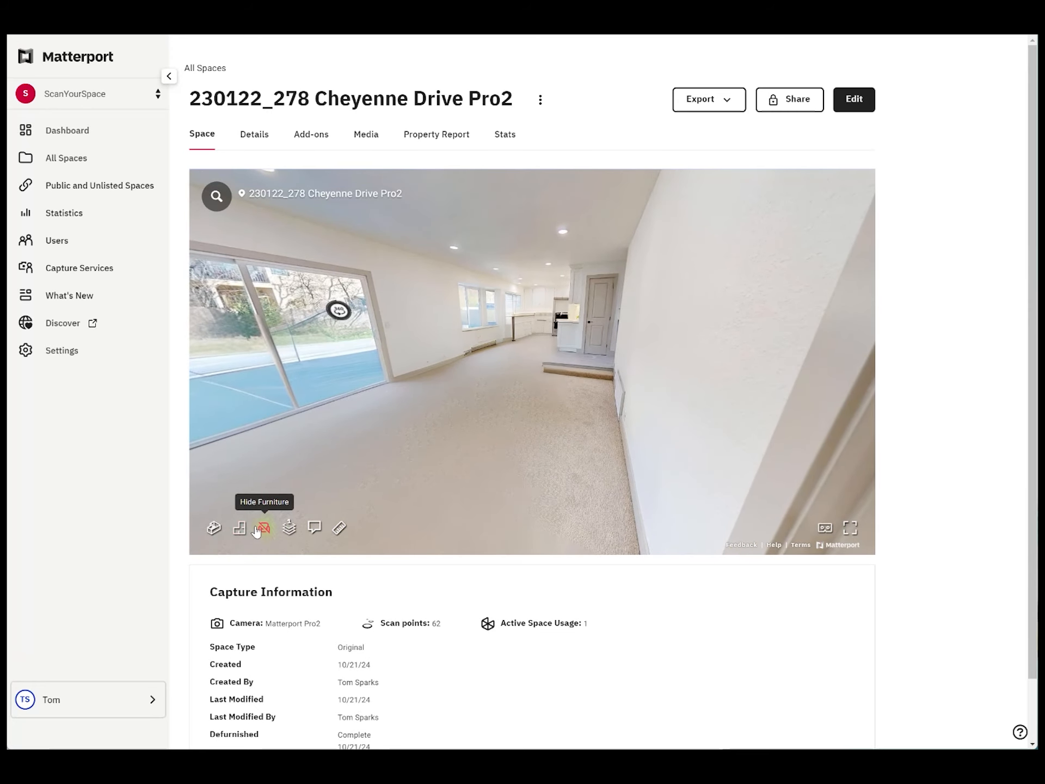
pyautogui.click(263, 528)
pyautogui.click(262, 529)
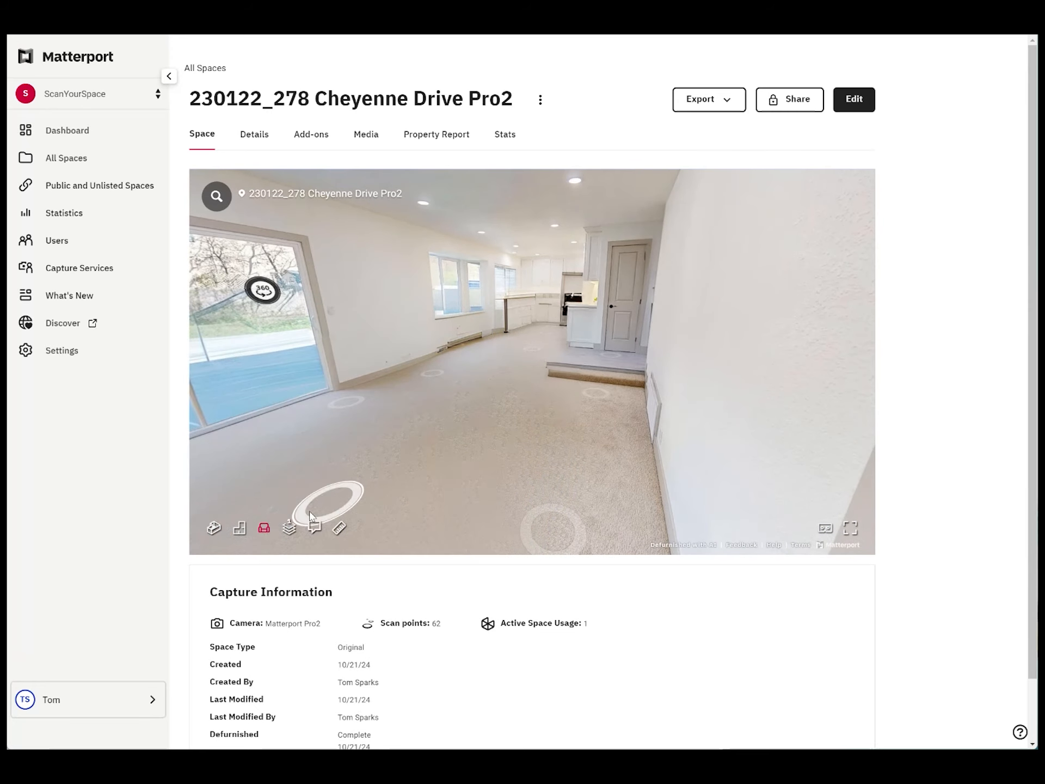
# Step: Switch to floor 2 and move through the hallway into the bedroom with the ceiling fan, keeping furniture hidden
pyautogui.click(292, 529)
pyautogui.click(297, 470)
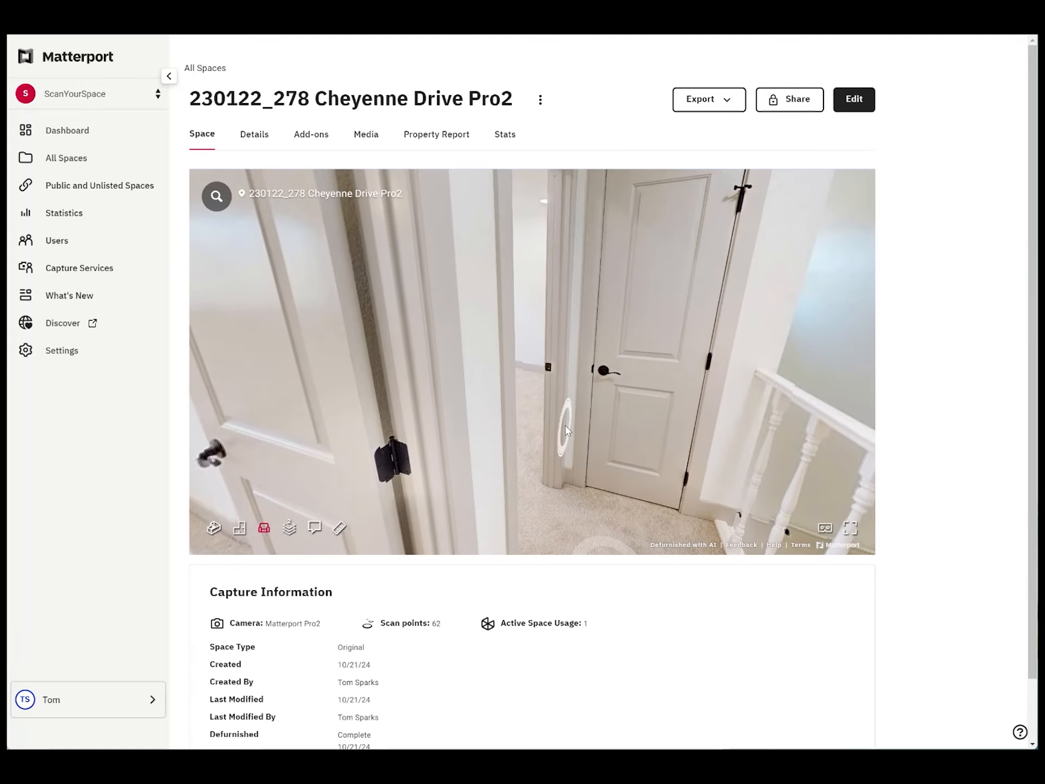
pyautogui.moveTo(564, 430); pyautogui.dragTo(760, 352)
pyautogui.moveTo(555, 356); pyautogui.dragTo(691, 348)
pyautogui.moveTo(506, 365); pyautogui.dragTo(692, 384)
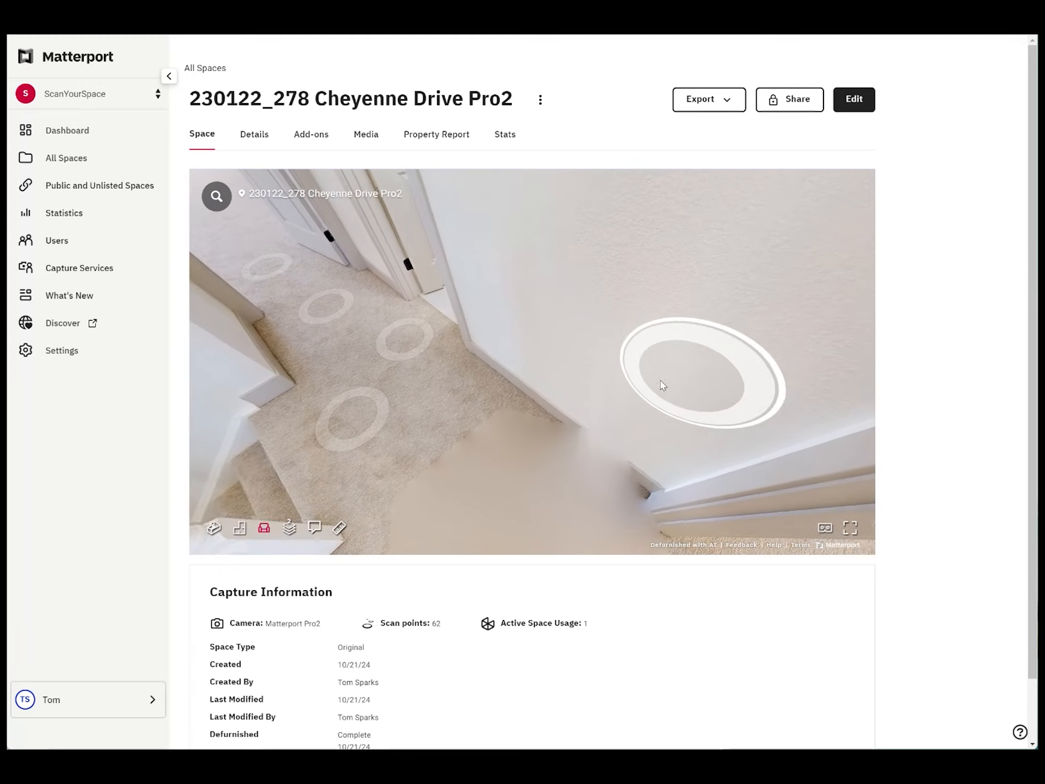
pyautogui.click(266, 274)
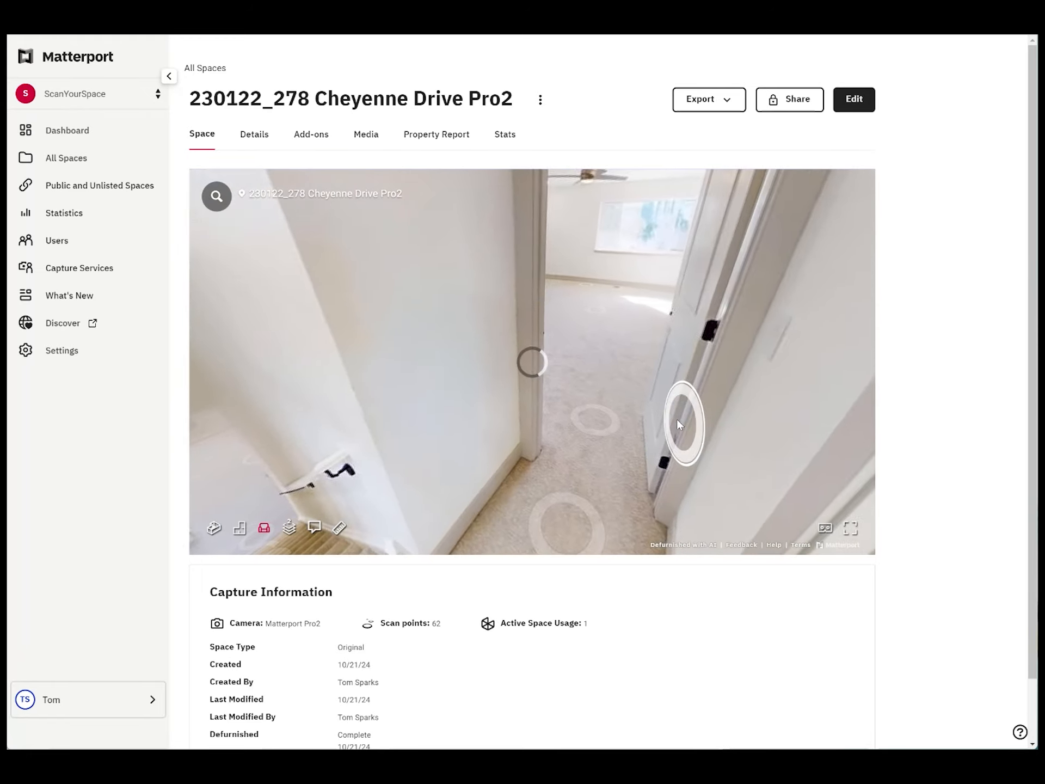
pyautogui.click(628, 511)
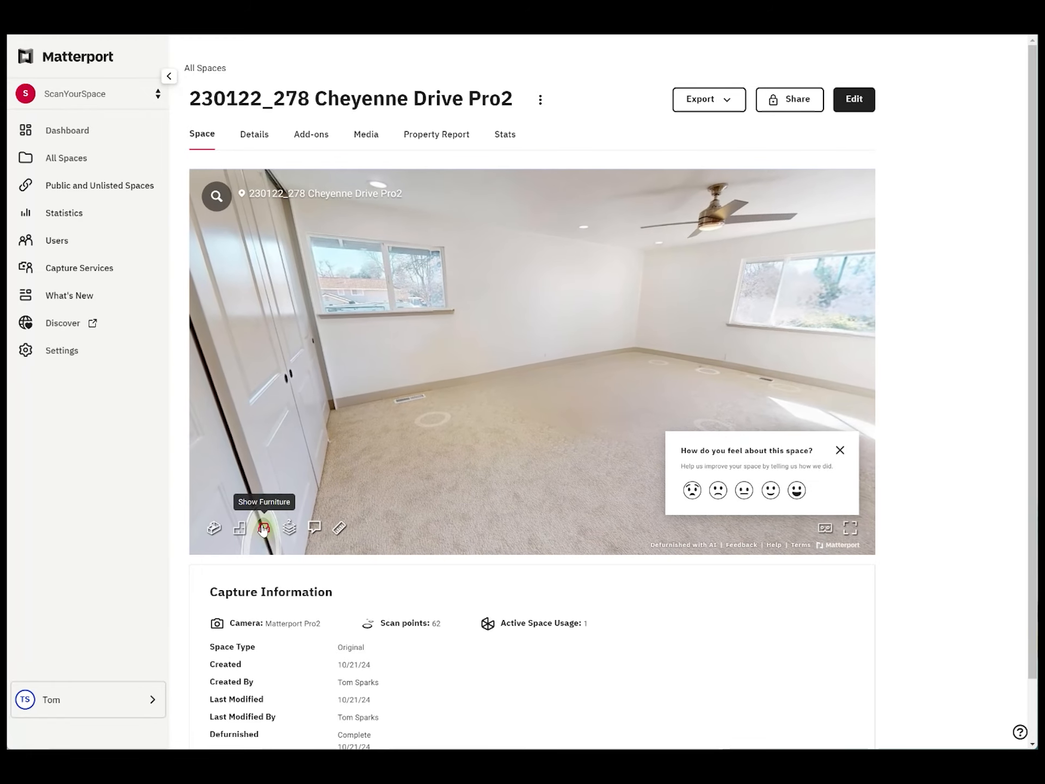
# Step: Compare the ceiling-fan bedroom with furniture shown and hidden, first from beside the closet and then facing the bathroom doorway
pyautogui.click(264, 529)
pyautogui.click(264, 527)
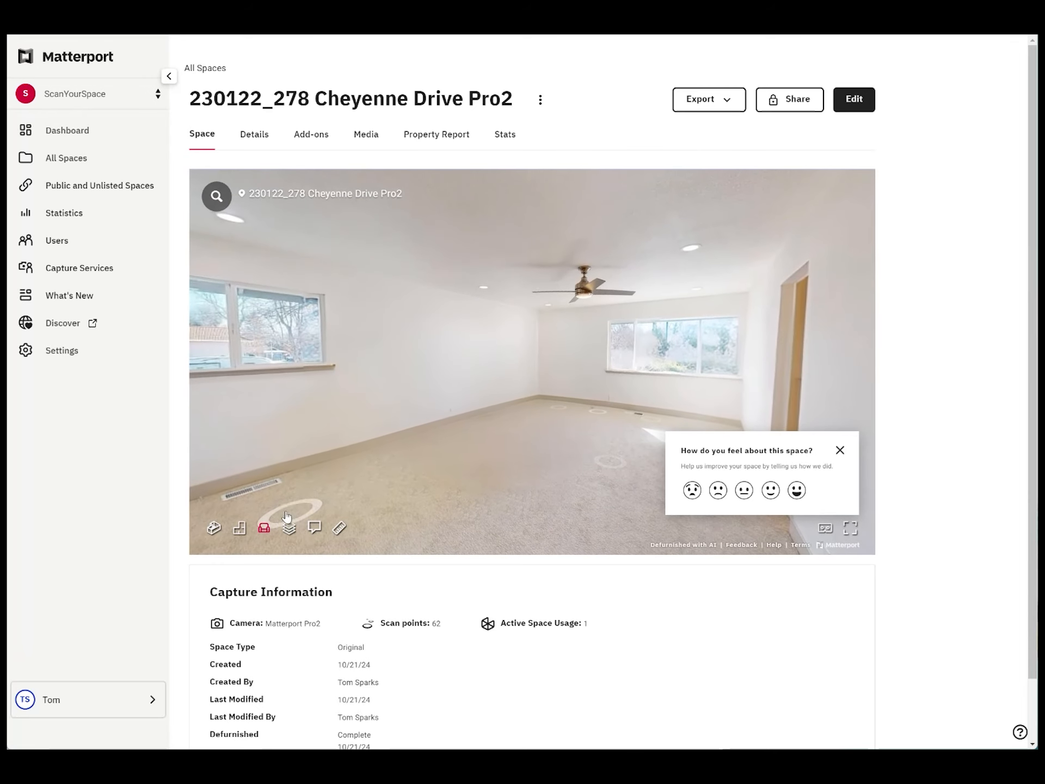
pyautogui.click(266, 527)
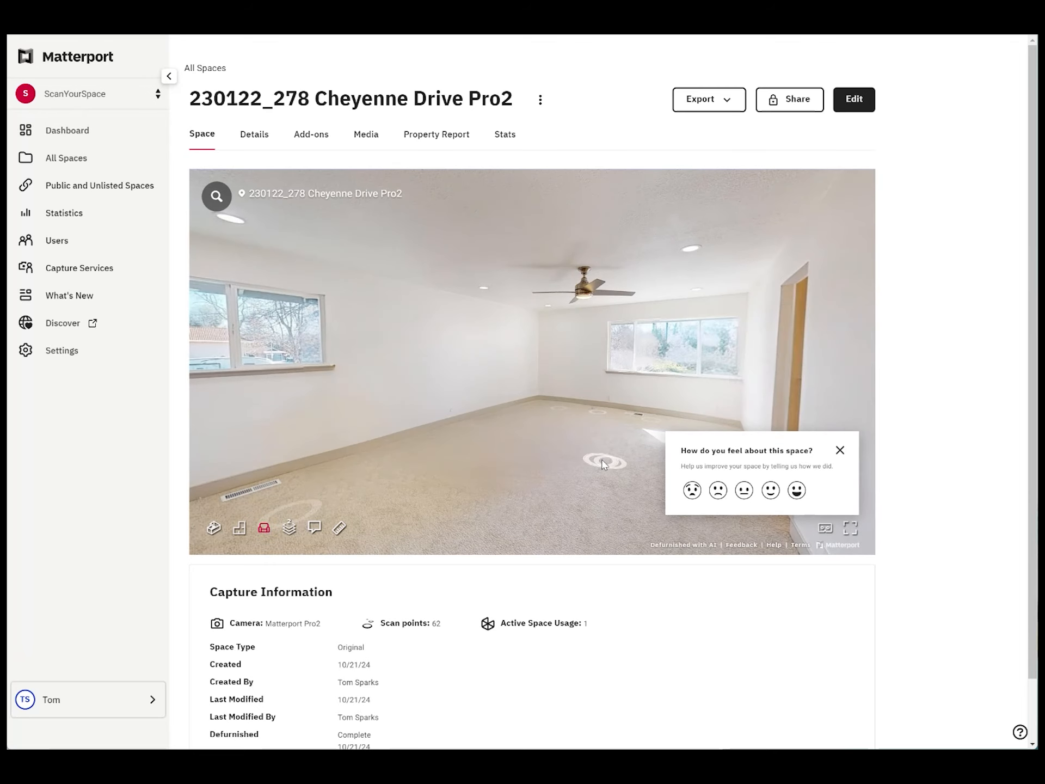
pyautogui.click(602, 460)
pyautogui.moveTo(600, 393); pyautogui.dragTo(445, 285)
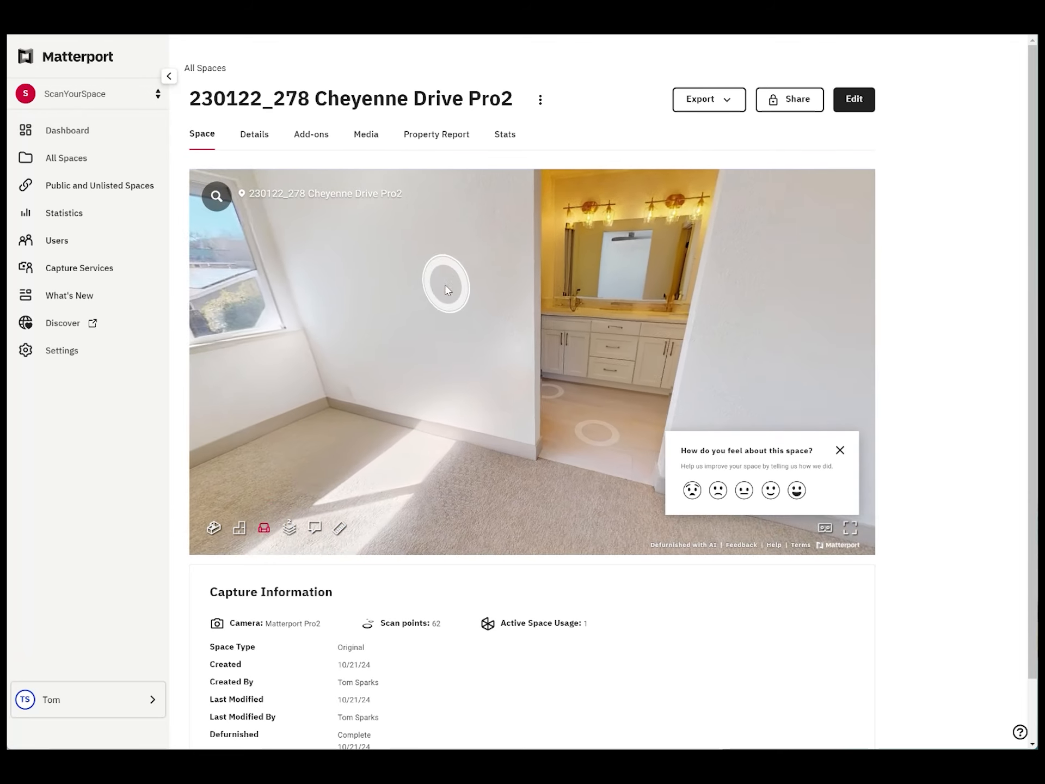
pyautogui.click(260, 529)
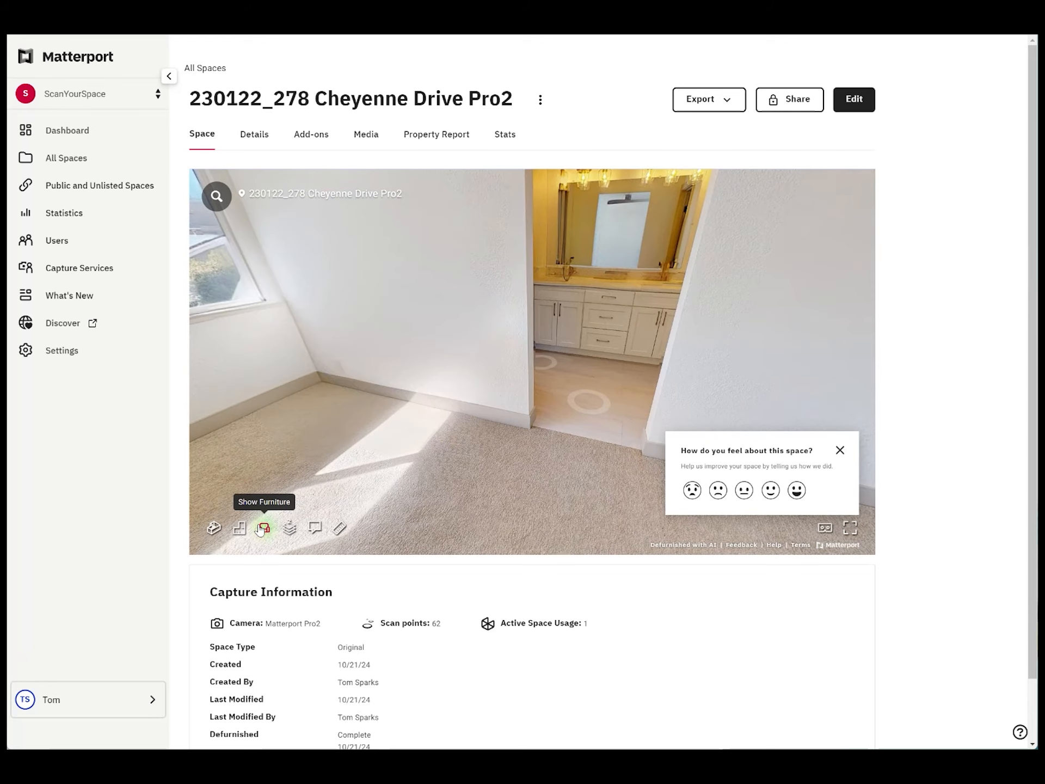
# Step: Move to the double-sink bathroom vanity and compare its counter, towel ring and mirror reflection with furniture shown and hidden, ending with furniture shown
pyautogui.click(555, 374)
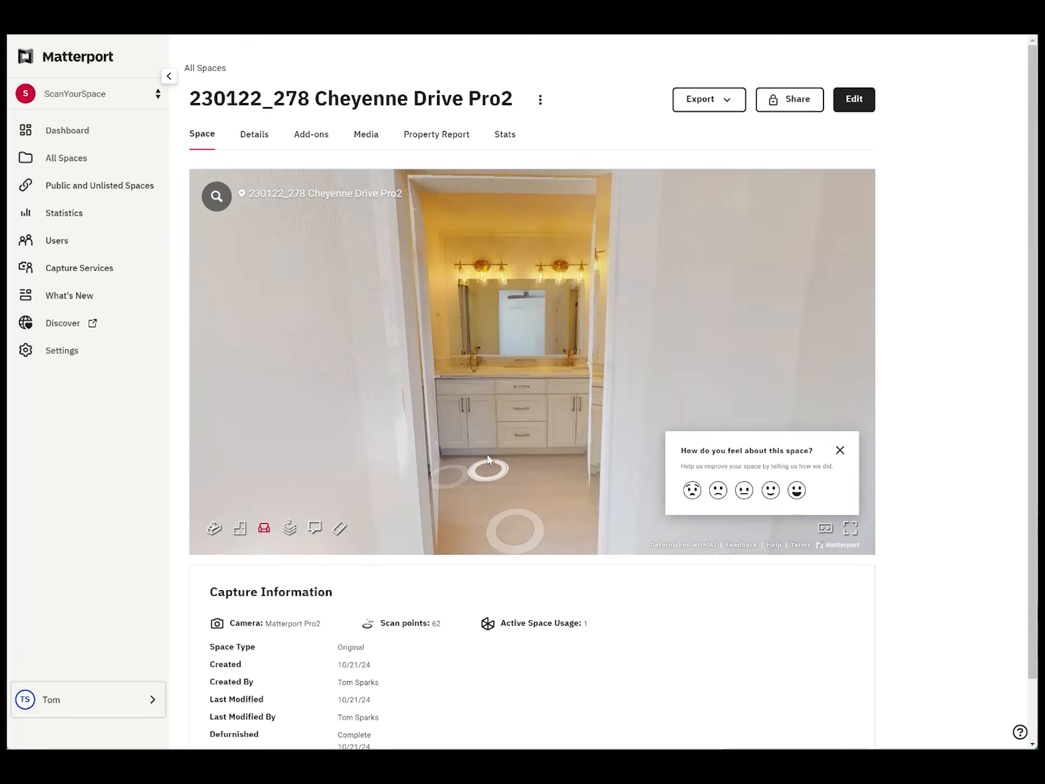
pyautogui.click(263, 527)
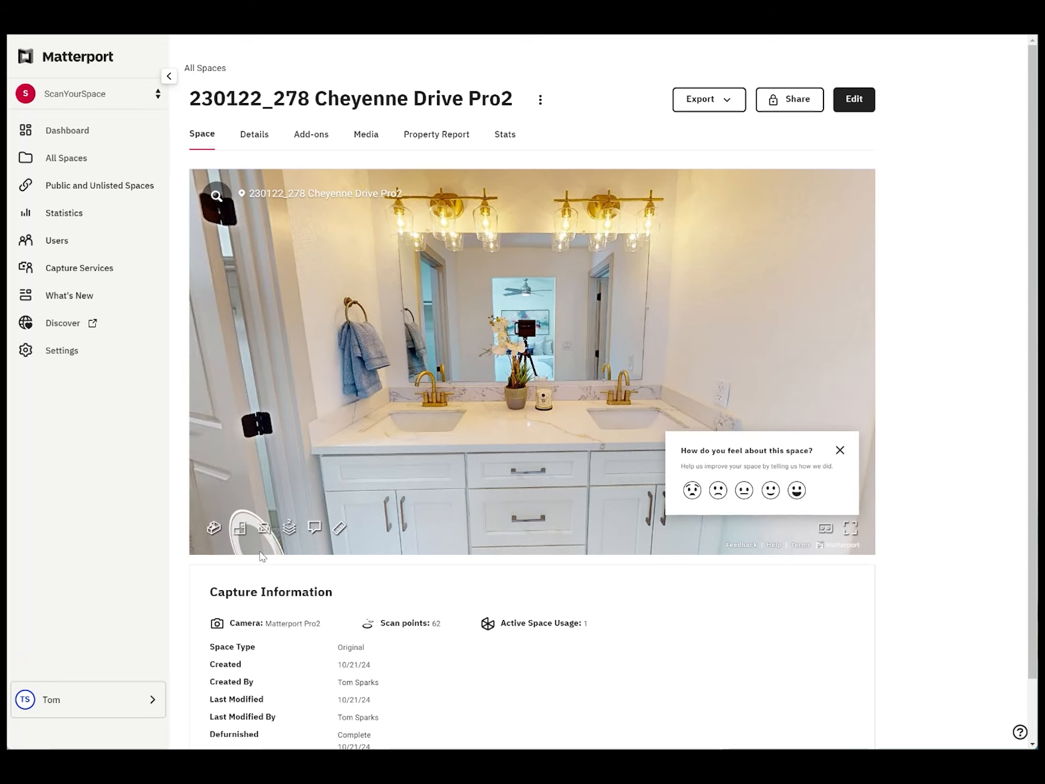
pyautogui.click(263, 529)
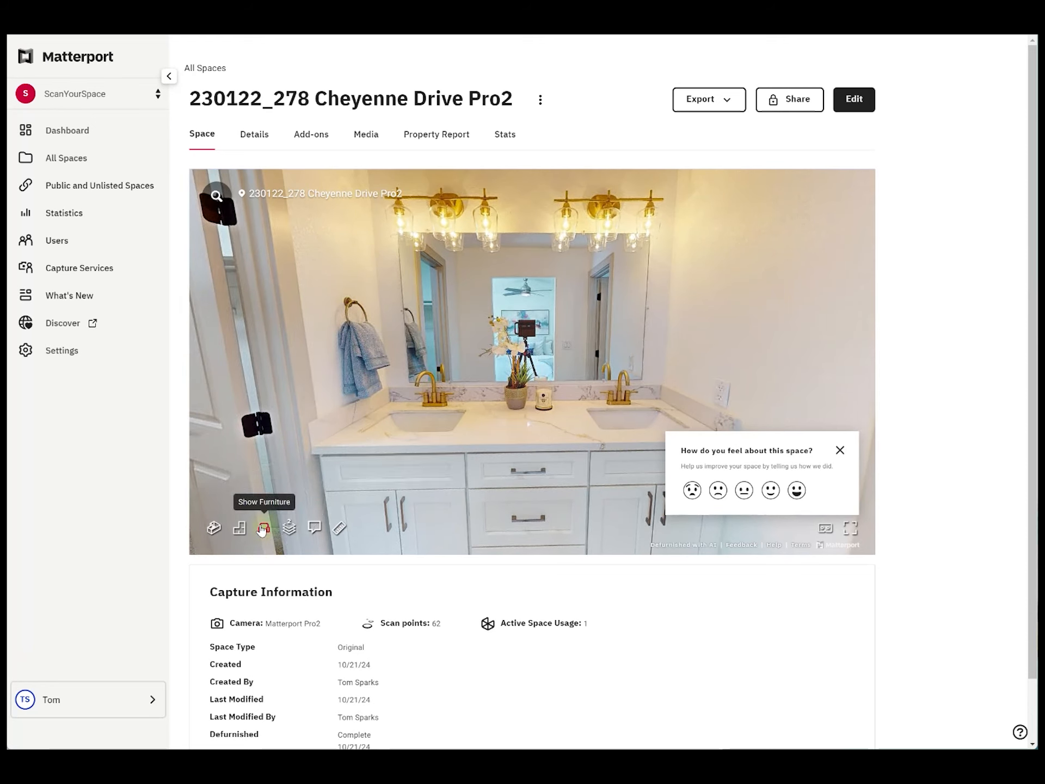
pyautogui.click(262, 528)
pyautogui.click(263, 529)
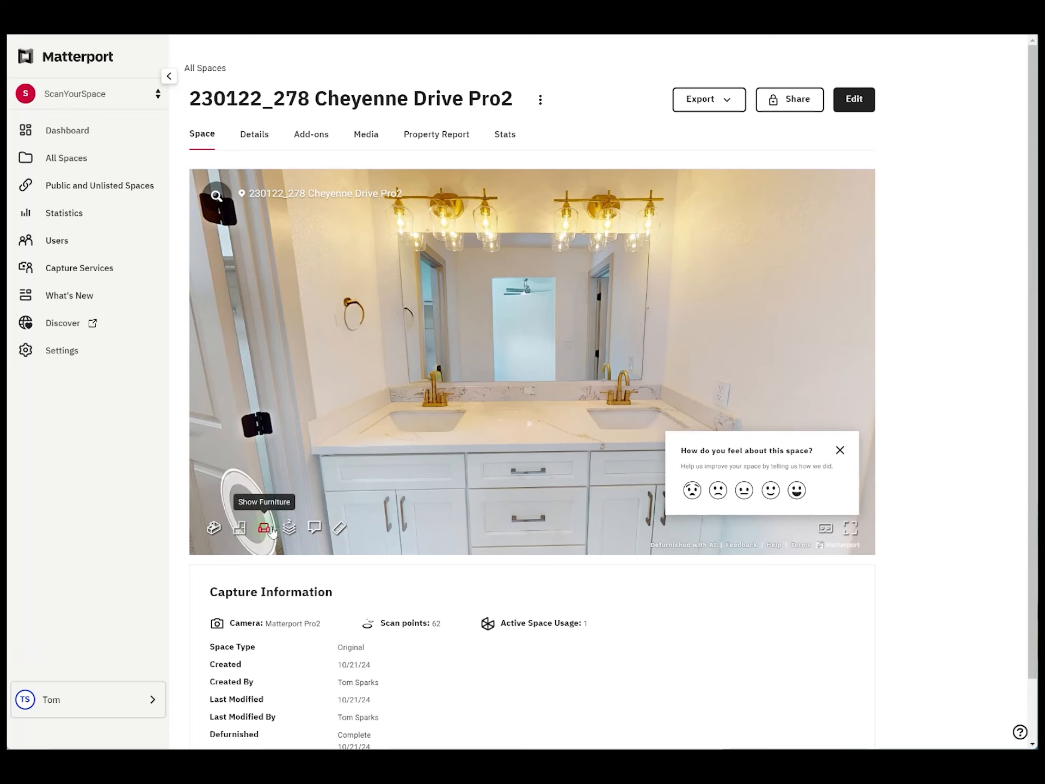
pyautogui.click(272, 528)
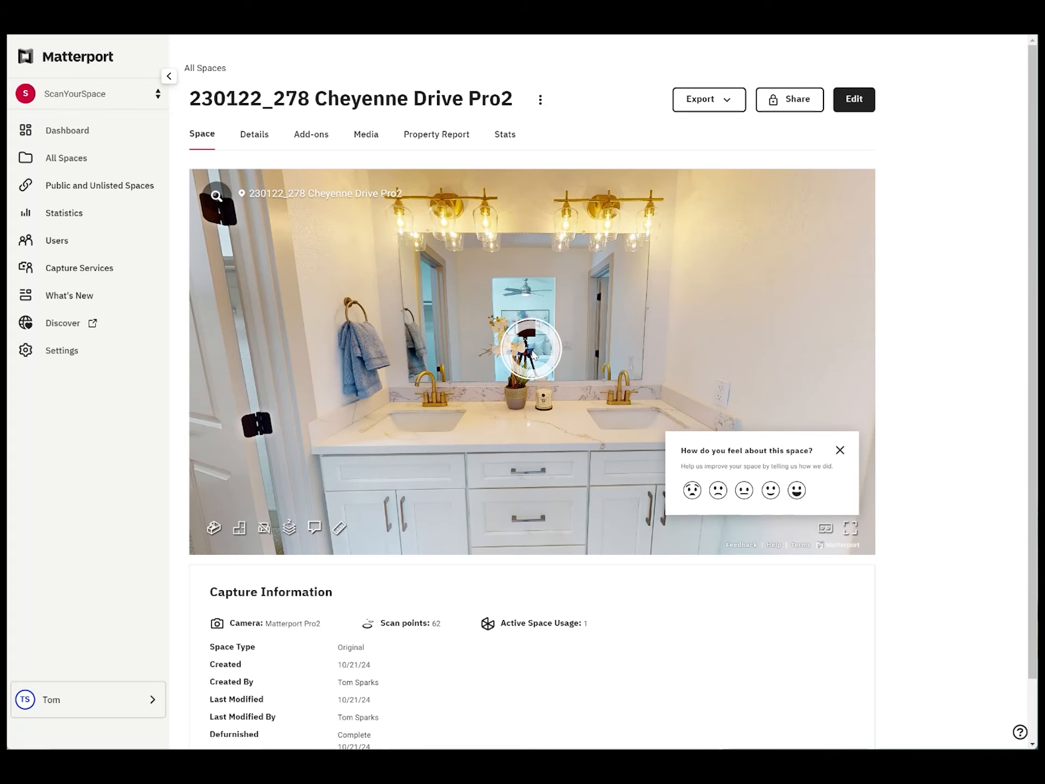
# Step: Return to the bedroom beside the bed and compare the view toward the closet with furniture shown and hidden
pyautogui.moveTo(432, 478); pyautogui.dragTo(625, 474)
pyautogui.moveTo(411, 456); pyautogui.dragTo(612, 442)
pyautogui.moveTo(400, 432); pyautogui.dragTo(593, 404)
pyautogui.click(373, 351)
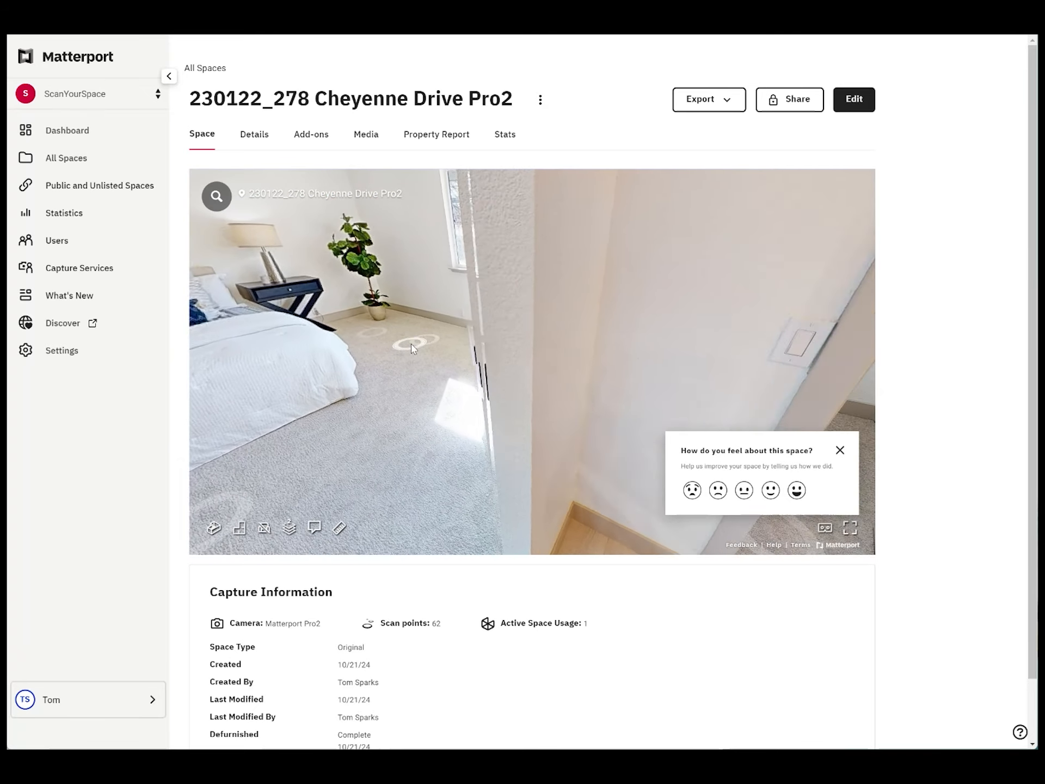
pyautogui.moveTo(371, 359); pyautogui.dragTo(463, 406)
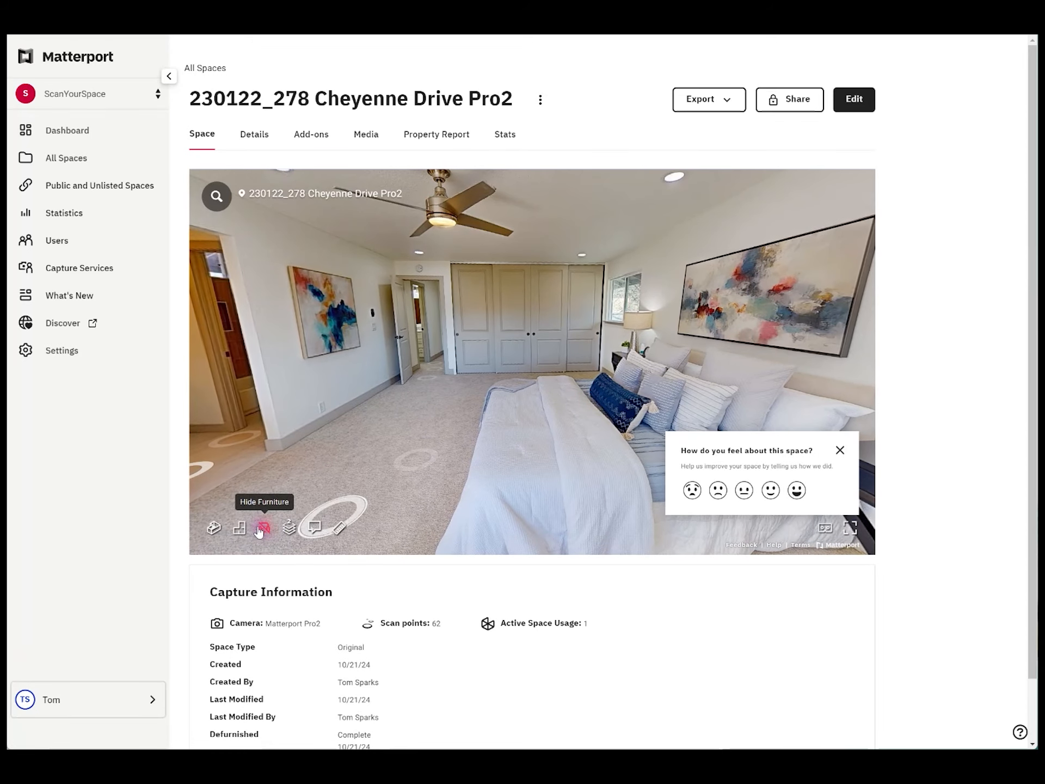
pyautogui.click(259, 528)
pyautogui.click(259, 528)
pyautogui.click(259, 526)
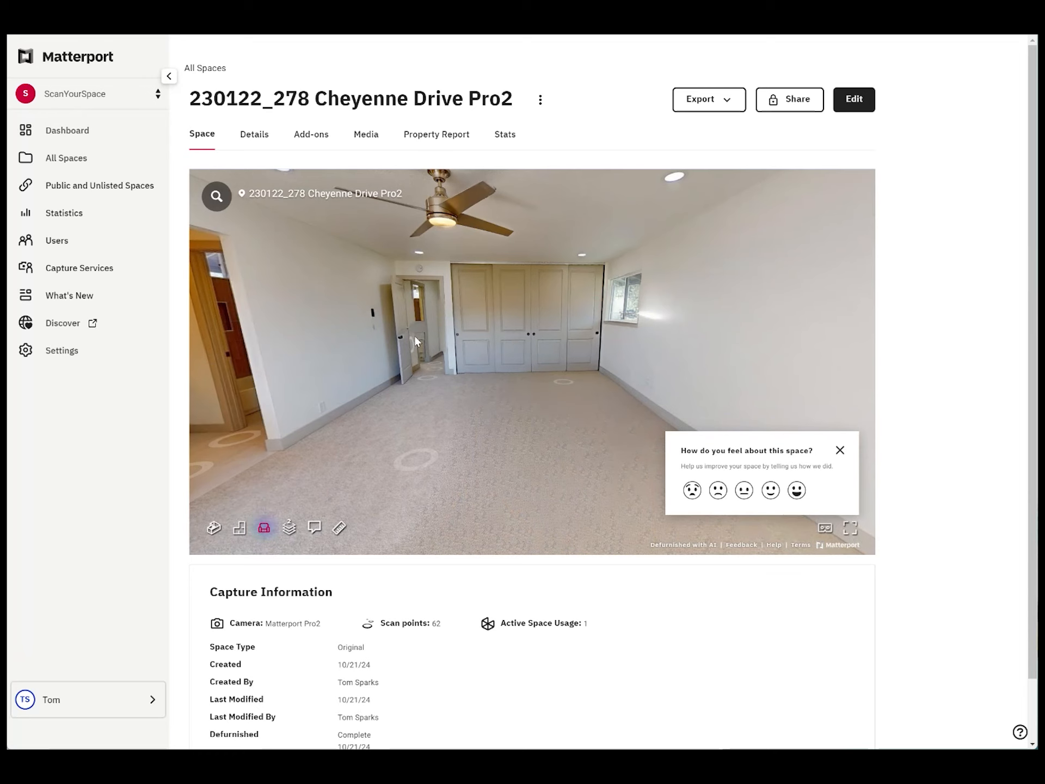
# Step: Move across the bedroom and inspect the closet, nightstand and hallway doorway with the furniture shown
pyautogui.click(414, 342)
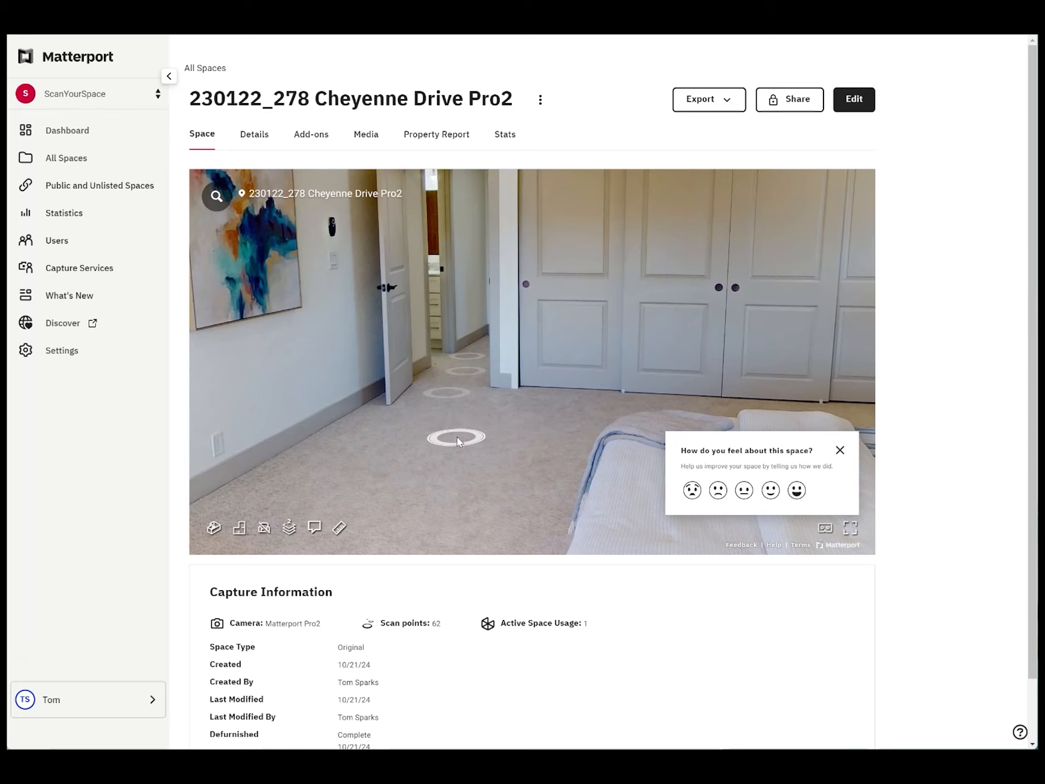
pyautogui.click(456, 439)
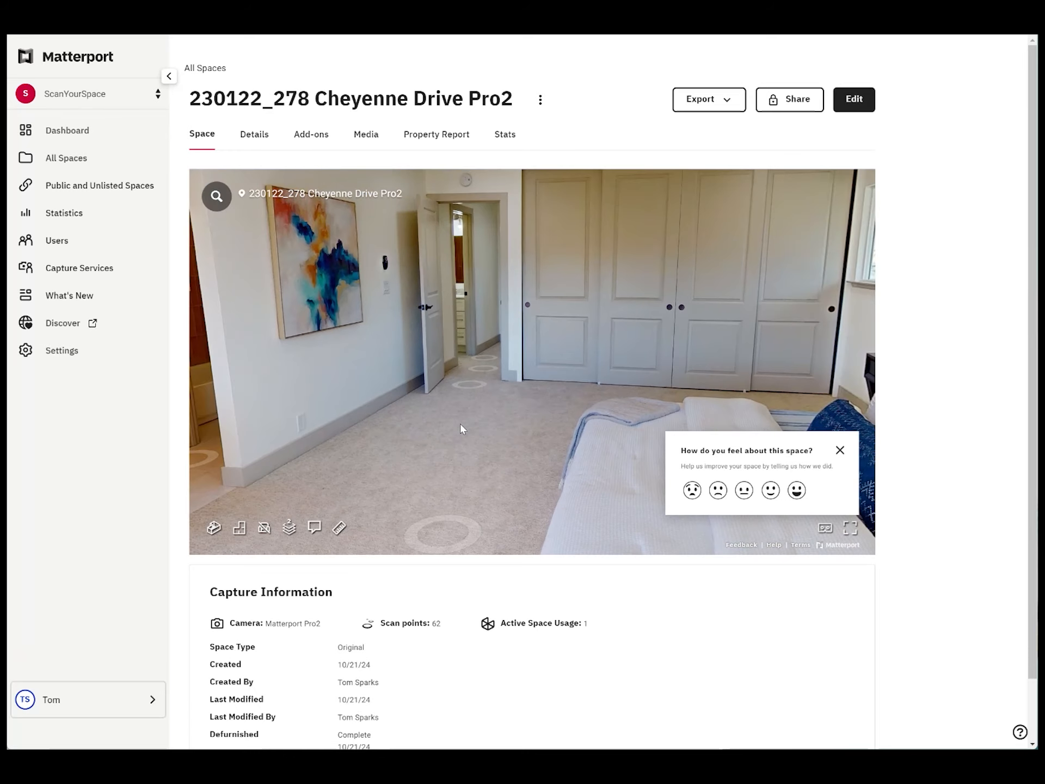
pyautogui.click(494, 448)
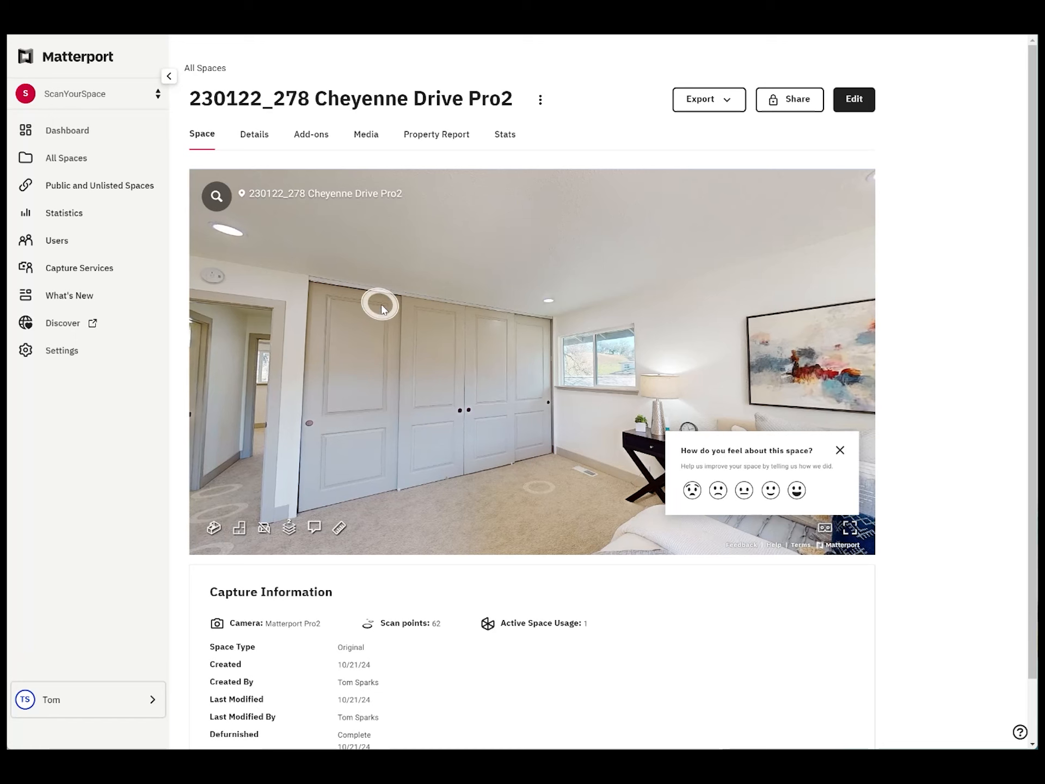
pyautogui.moveTo(390, 304)
pyautogui.mouseDown()
pyautogui.moveTo(573, 320)
pyautogui.moveTo(576, 333)
pyautogui.mouseUp()
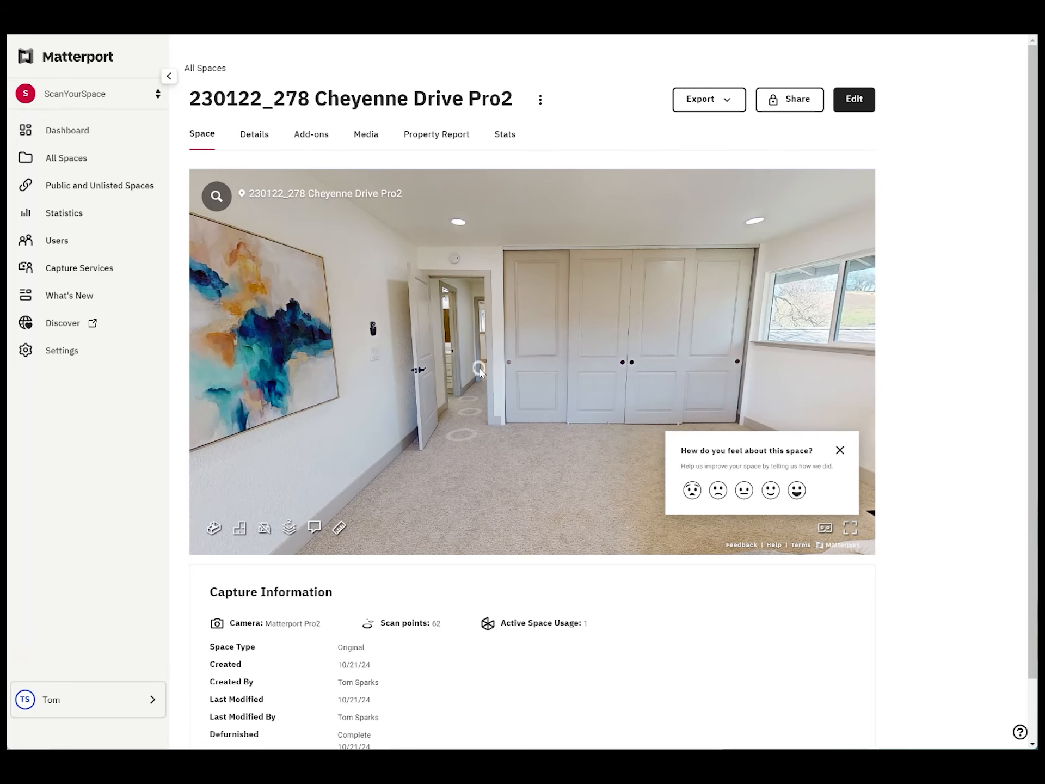
# Step: Walk through the upstairs hallway and down the stairs to the dining area, then face the living room and toggle the furniture view
pyautogui.click(468, 404)
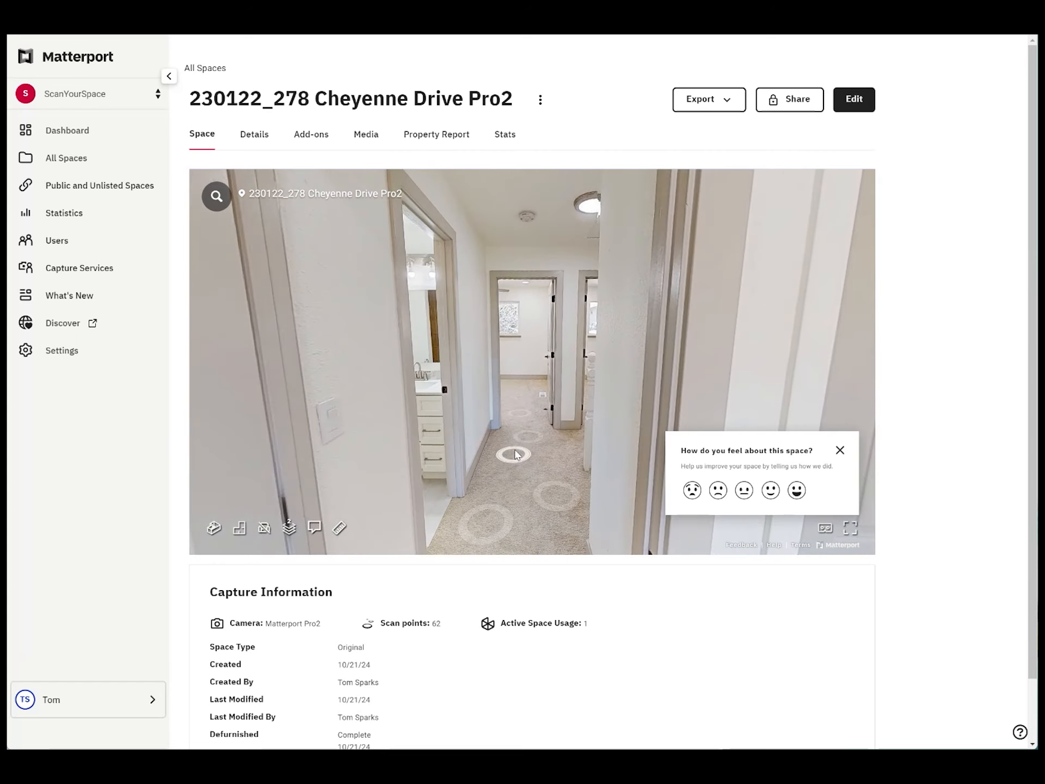
pyautogui.click(516, 458)
pyautogui.click(532, 402)
pyautogui.moveTo(556, 349); pyautogui.dragTo(454, 362)
pyautogui.moveTo(552, 345); pyautogui.dragTo(412, 291)
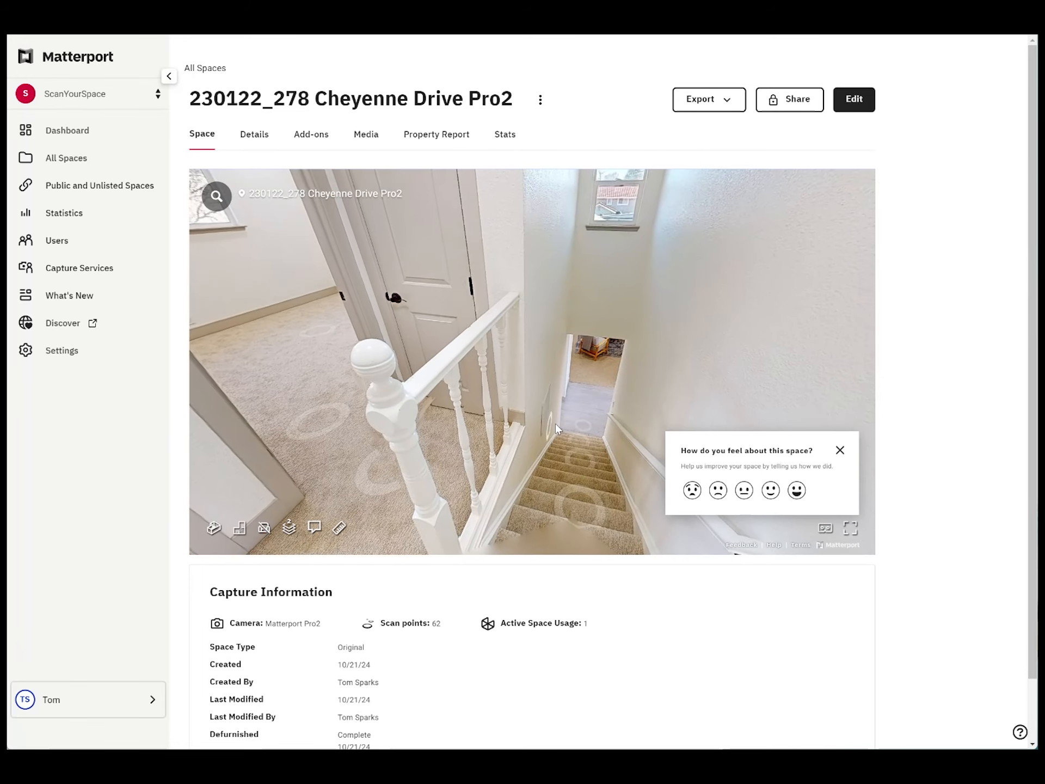
pyautogui.click(582, 427)
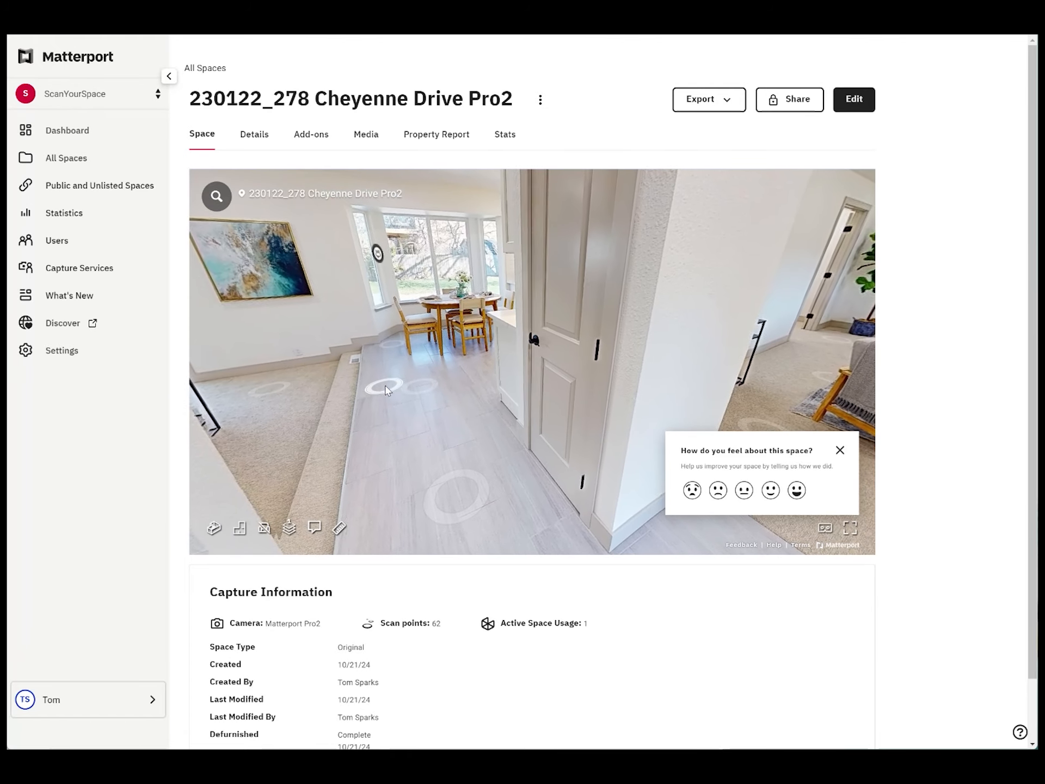
pyautogui.moveTo(403, 381); pyautogui.dragTo(631, 364)
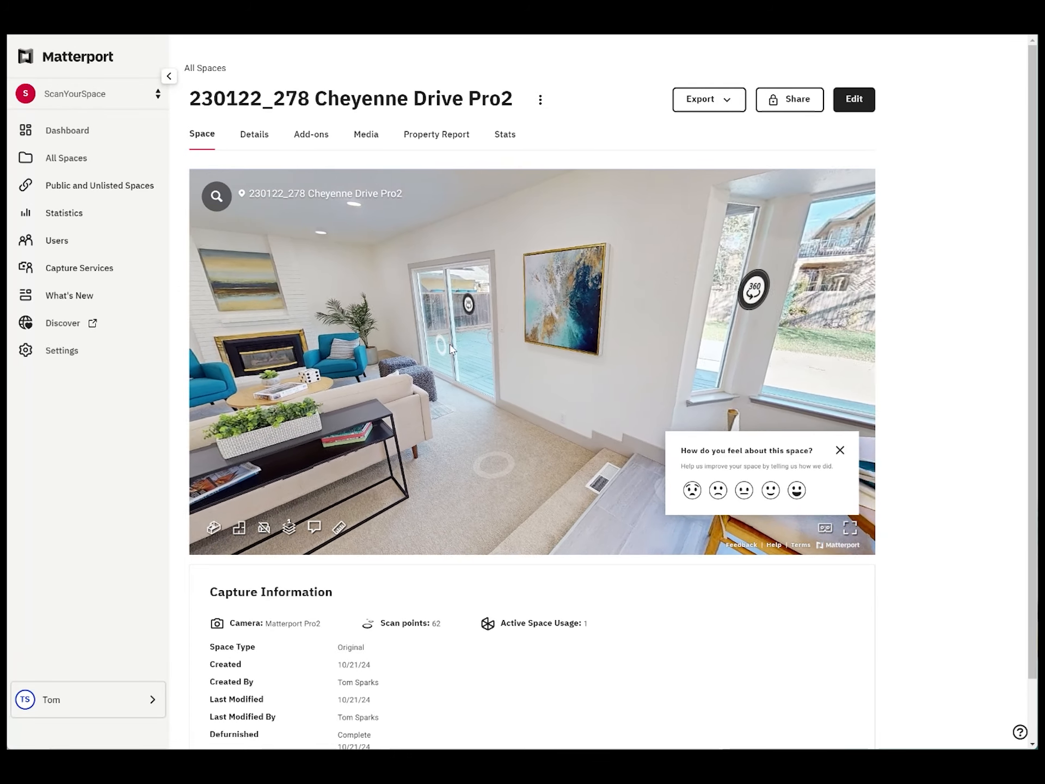
pyautogui.click(267, 526)
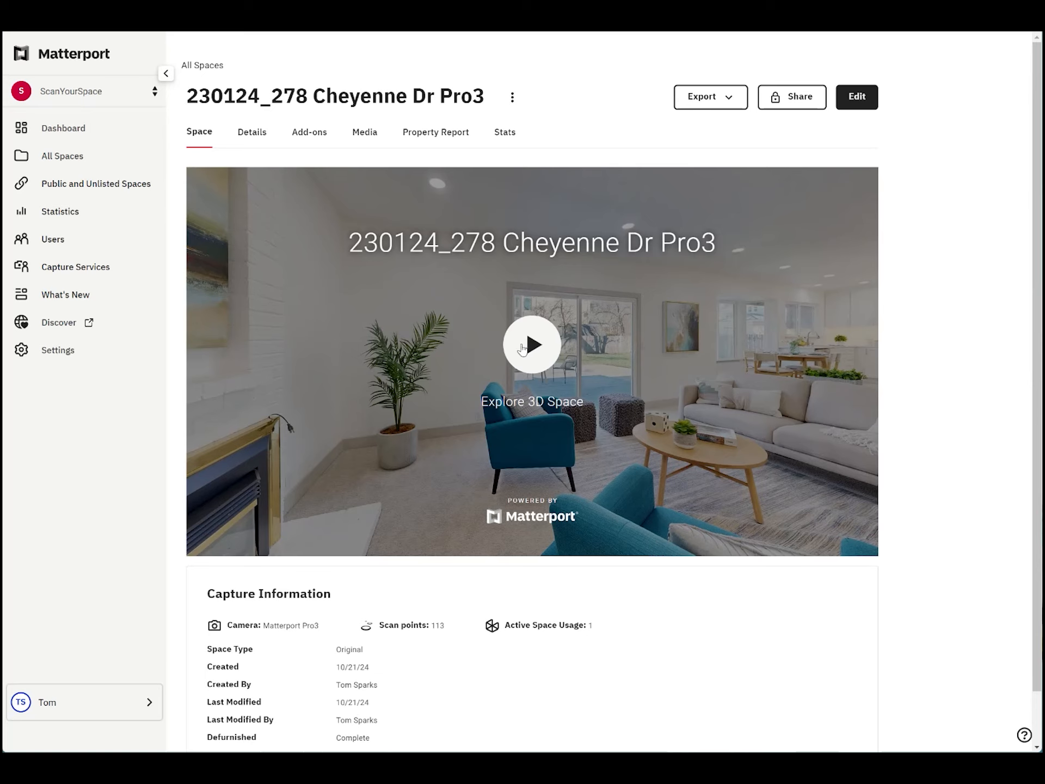
pyautogui.click(526, 351)
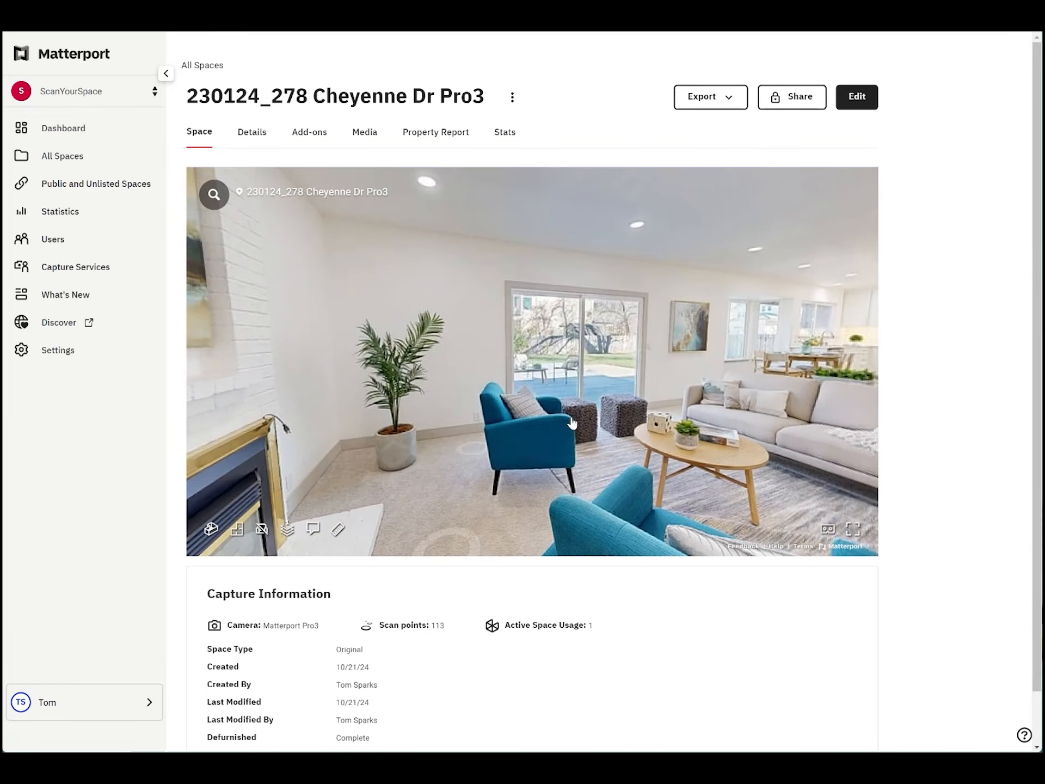
pyautogui.moveTo(667, 389); pyautogui.dragTo(373, 248)
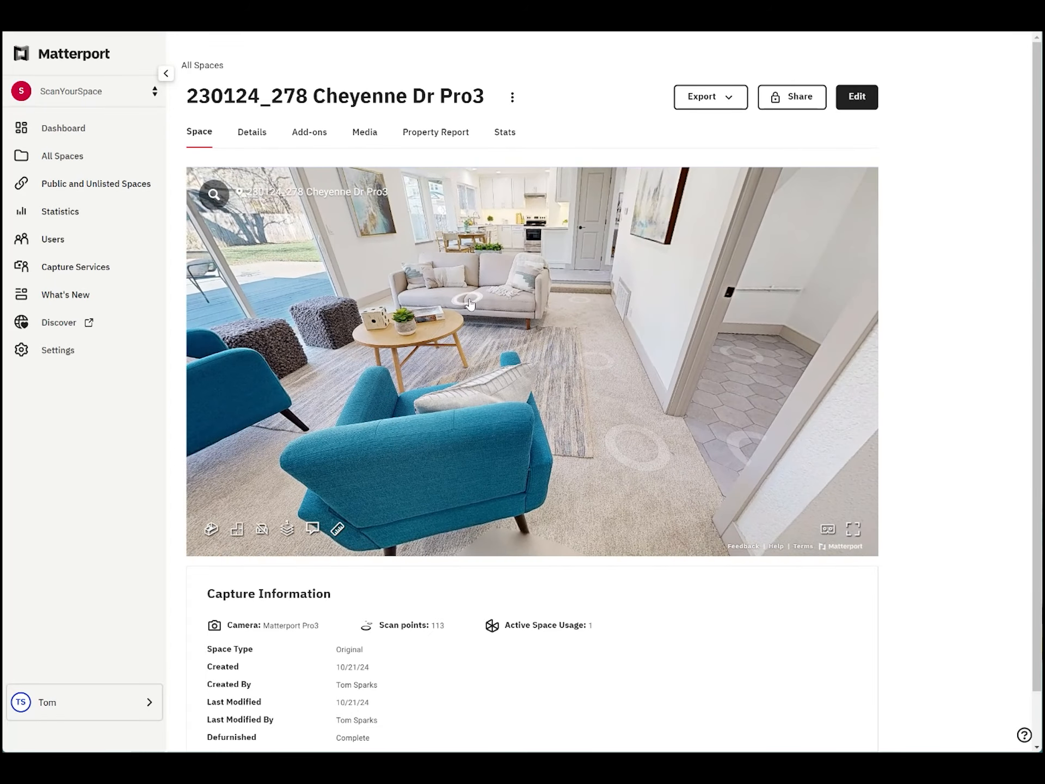
pyautogui.moveTo(469, 304); pyautogui.dragTo(543, 381)
pyautogui.click(541, 380)
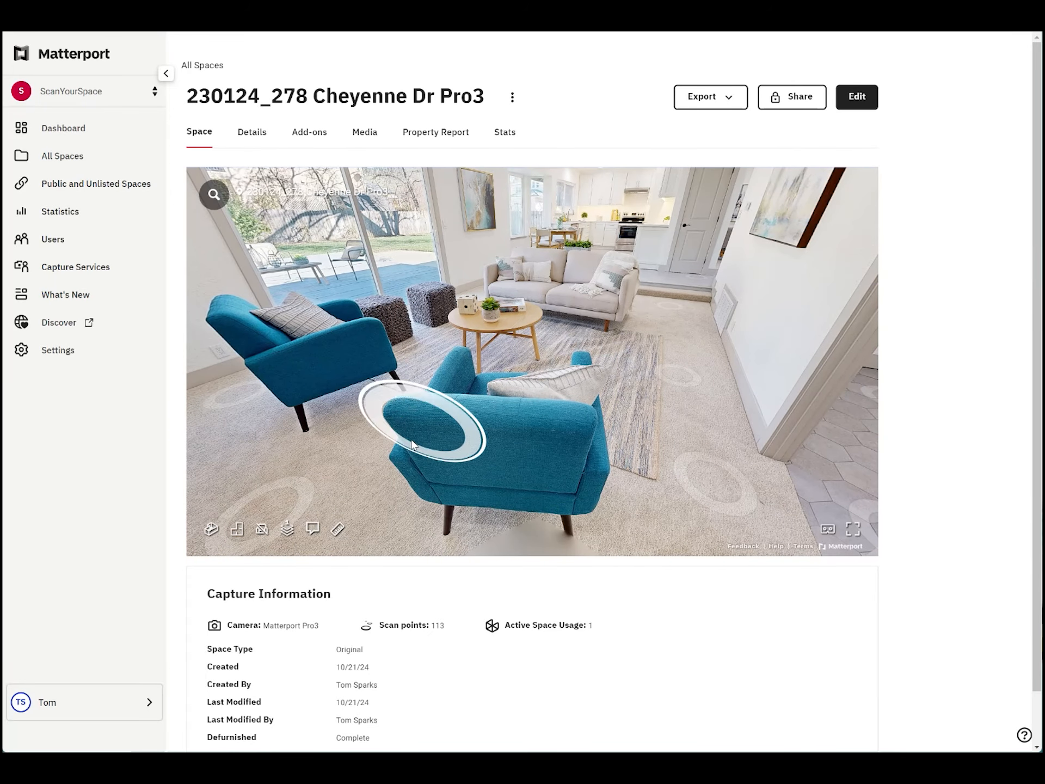
# Step: Hide the furniture and compare the defurnished and furnished views from behind the blue armchair toward the dining area and kitchen
pyautogui.click(263, 528)
pyautogui.moveTo(515, 306); pyautogui.dragTo(549, 408)
pyautogui.click(549, 411)
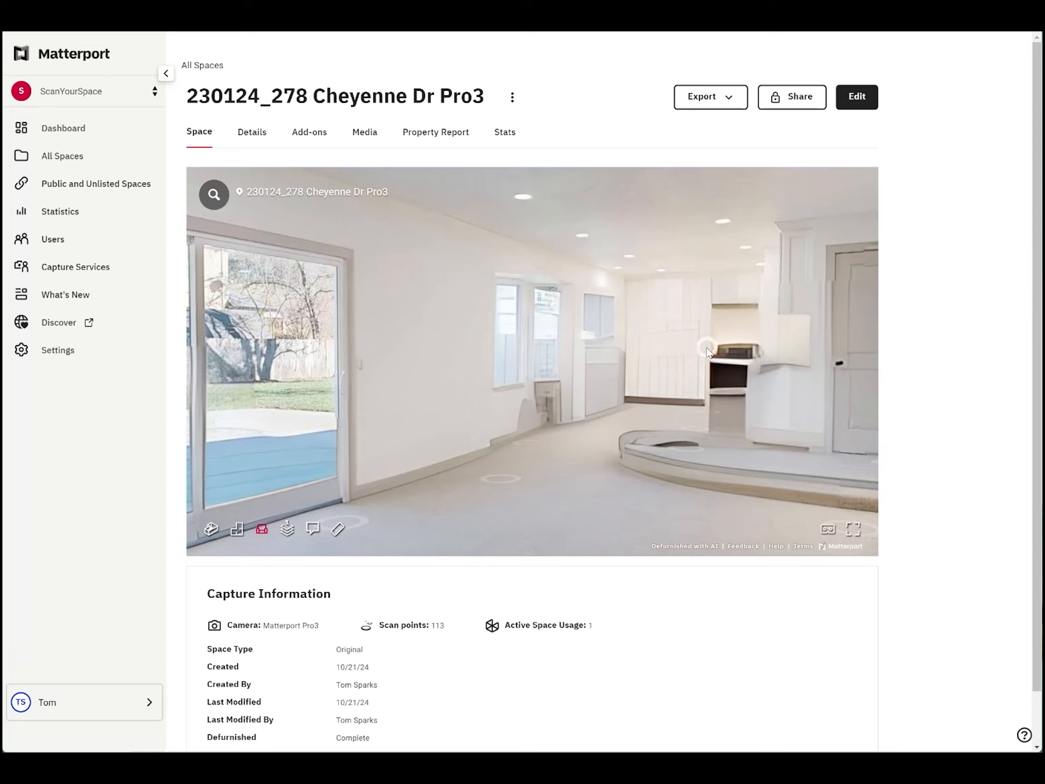
pyautogui.click(263, 528)
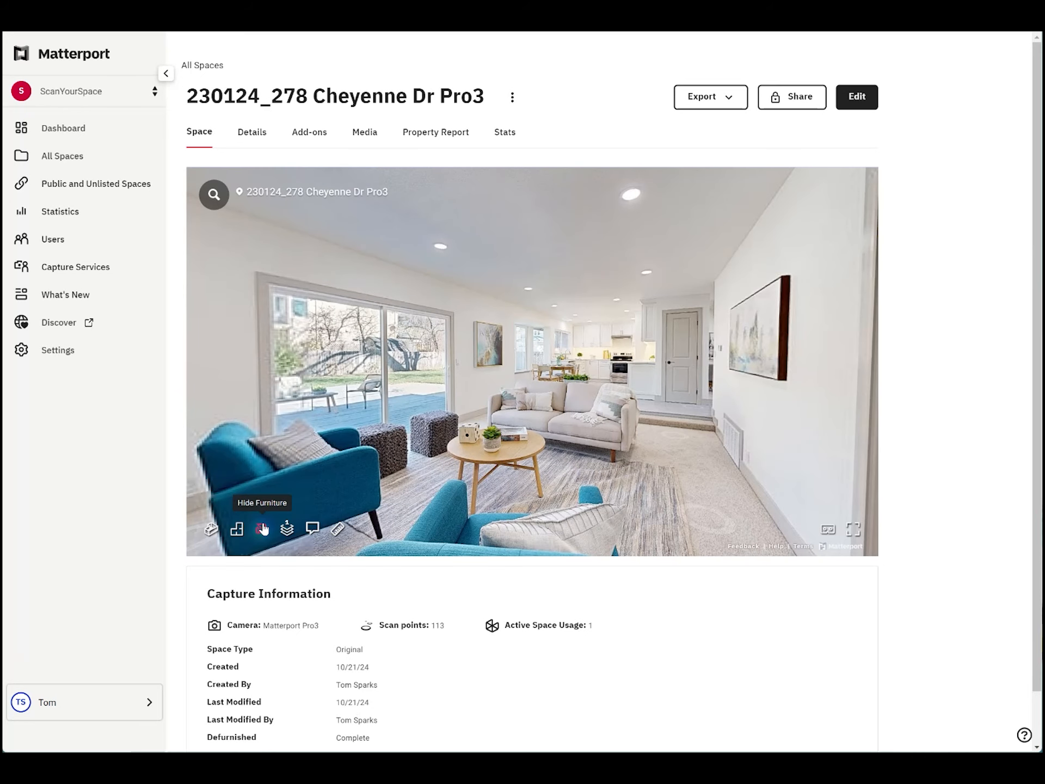
pyautogui.click(263, 530)
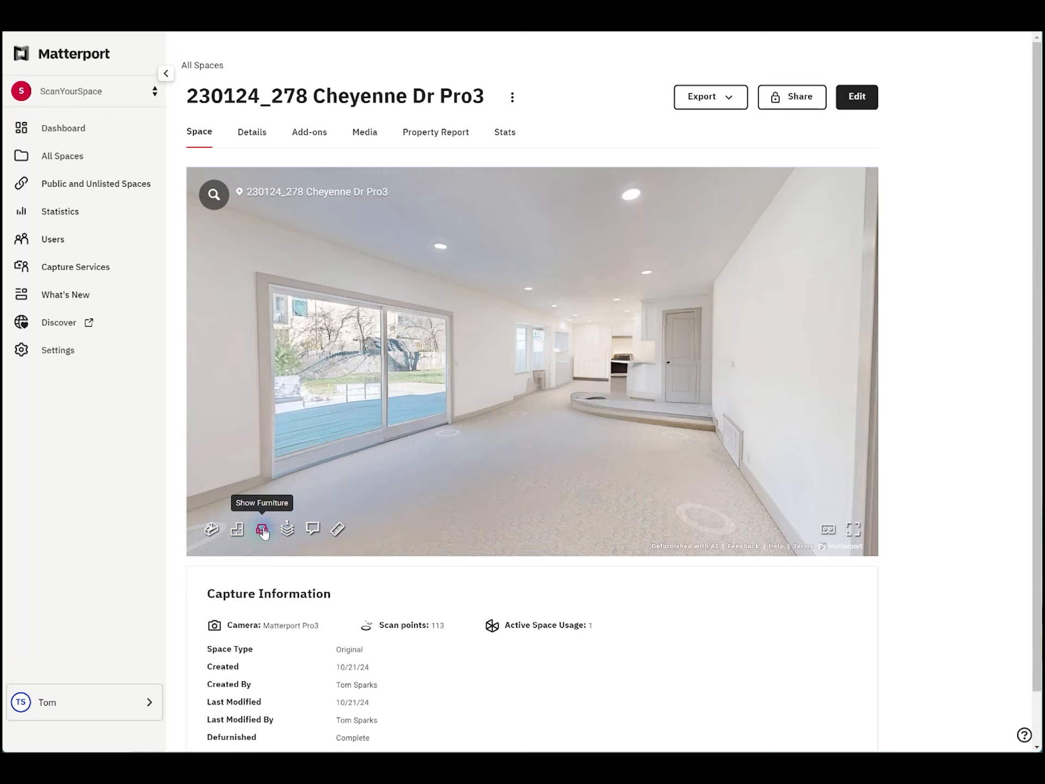
pyautogui.click(263, 529)
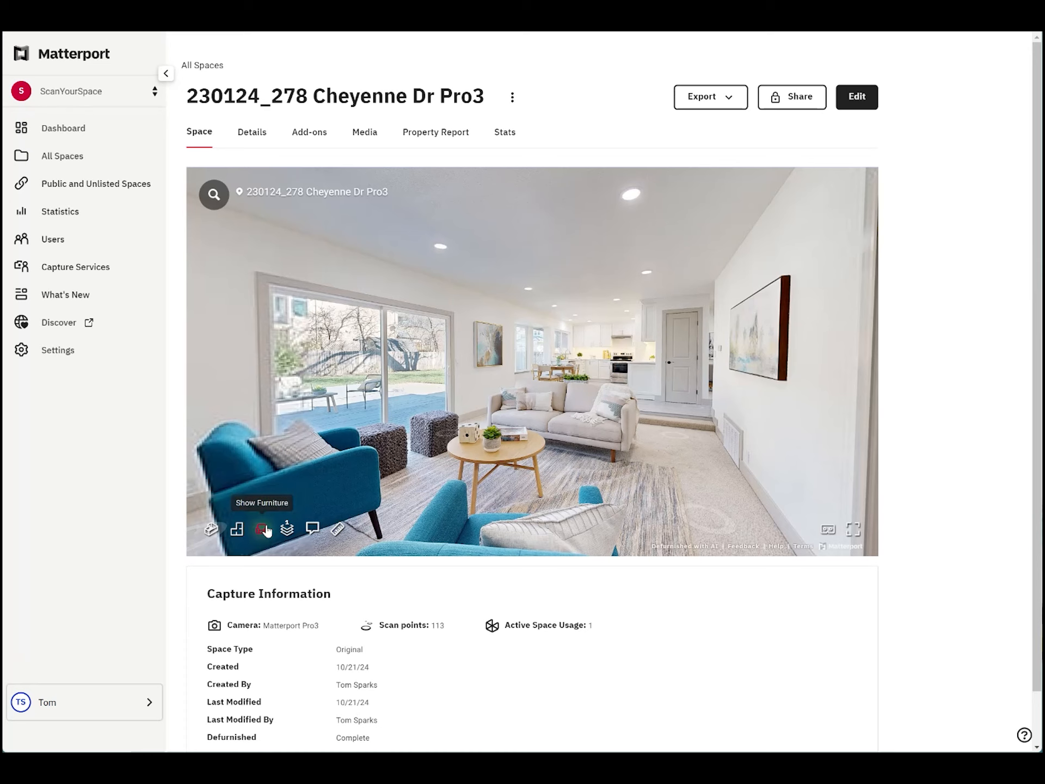
# Step: Move along the fireplace side of the living room and compare the view past the sliding glass door with furniture shown and hidden
pyautogui.moveTo(369, 473); pyautogui.dragTo(492, 368)
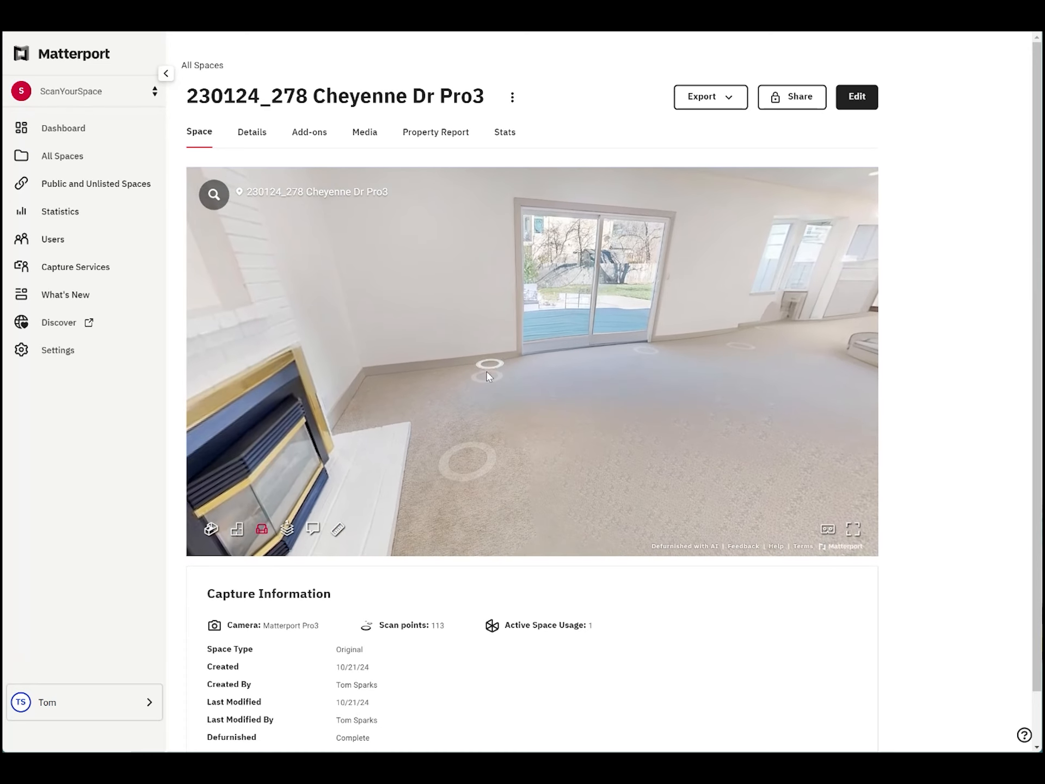
pyautogui.click(478, 393)
pyautogui.moveTo(642, 436); pyautogui.dragTo(336, 450)
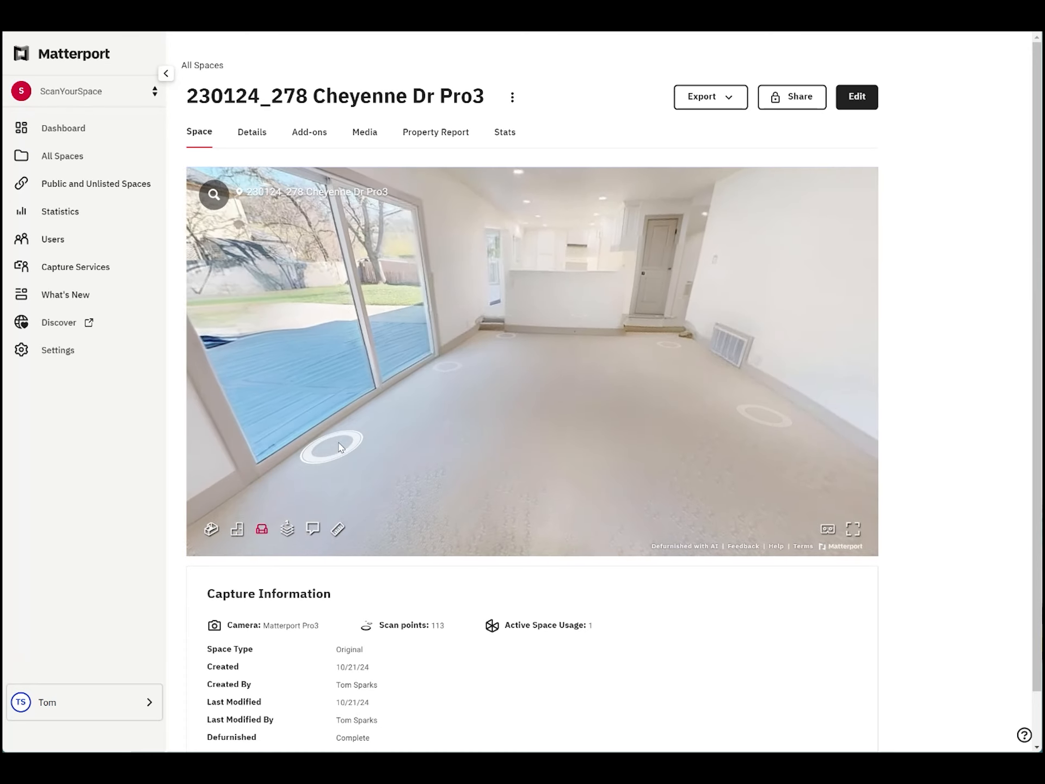
pyautogui.moveTo(566, 303); pyautogui.dragTo(525, 358)
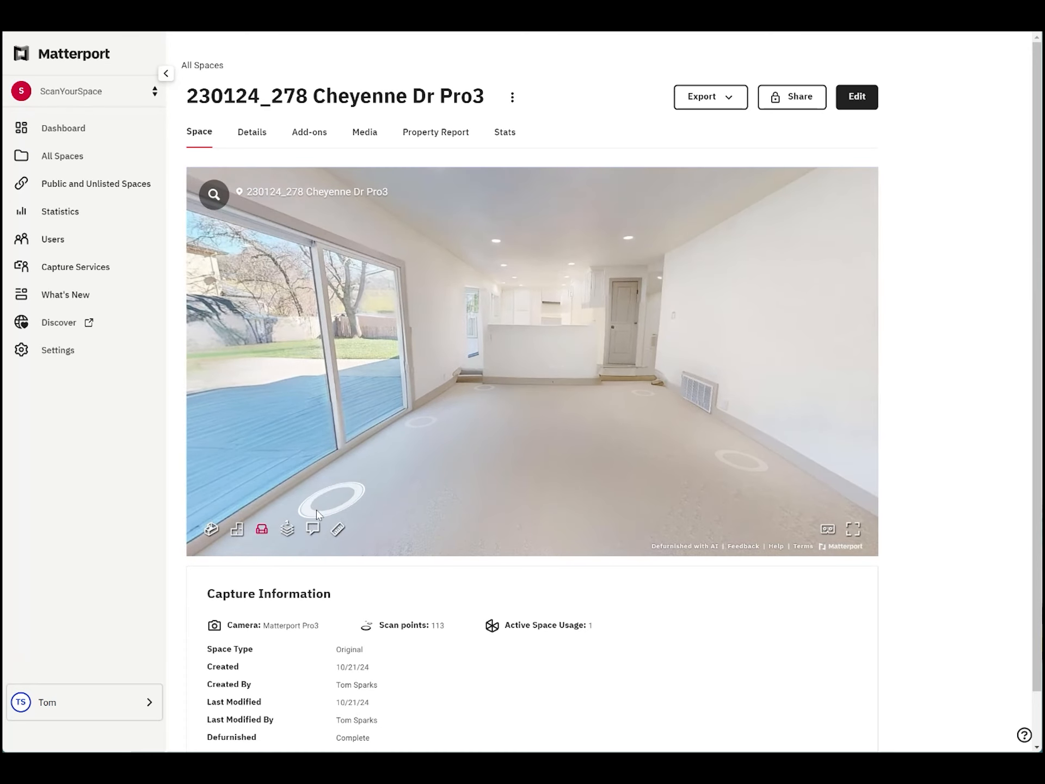
pyautogui.click(261, 531)
pyautogui.click(261, 530)
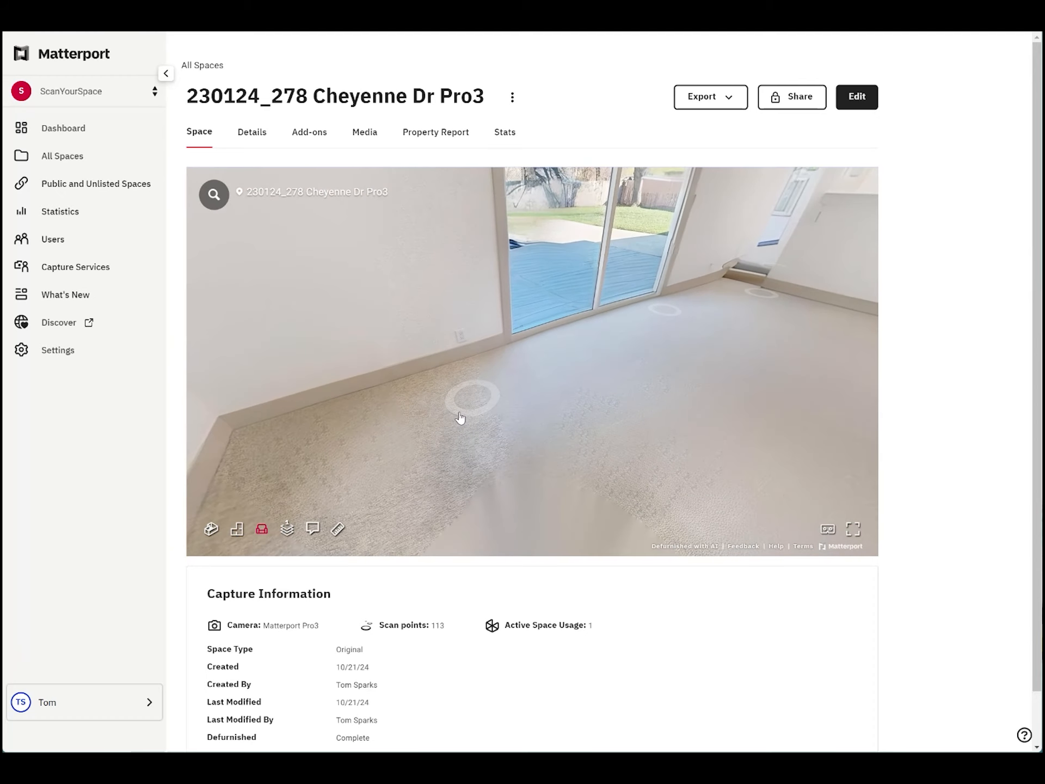
# Step: Turn toward the kitchen and the open interior doorway and compare that part of the living room with furniture shown and hidden
pyautogui.moveTo(653, 355); pyautogui.dragTo(357, 403)
pyautogui.moveTo(686, 376); pyautogui.dragTo(630, 374)
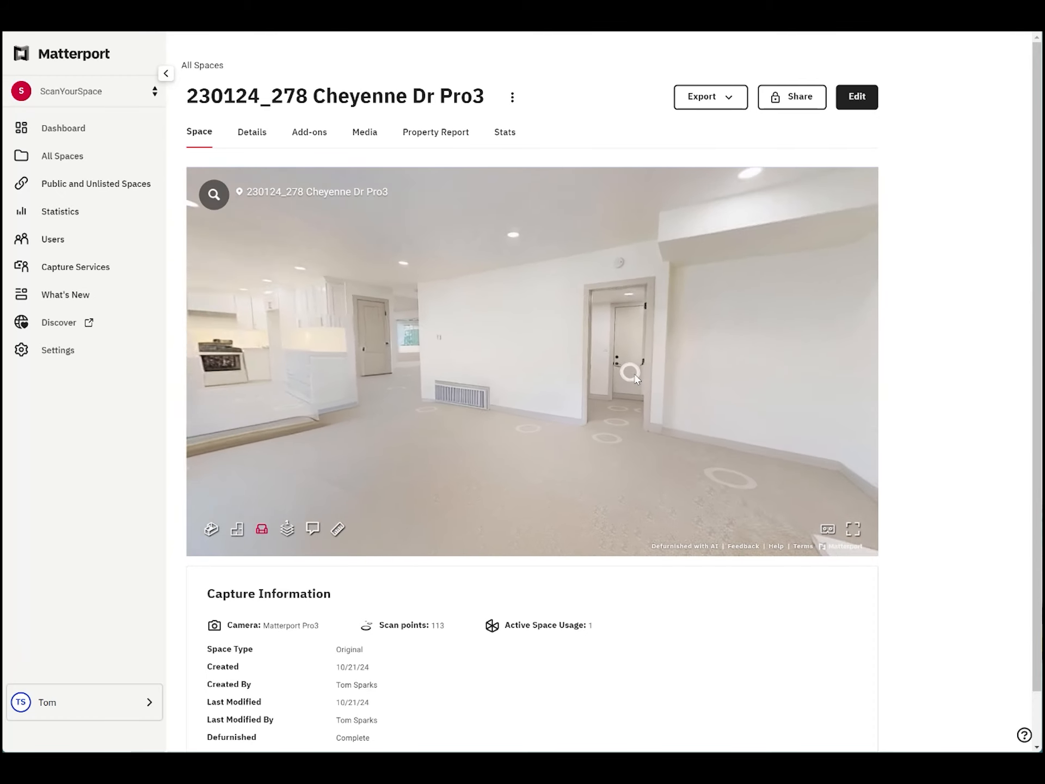
pyautogui.click(263, 529)
pyautogui.click(263, 529)
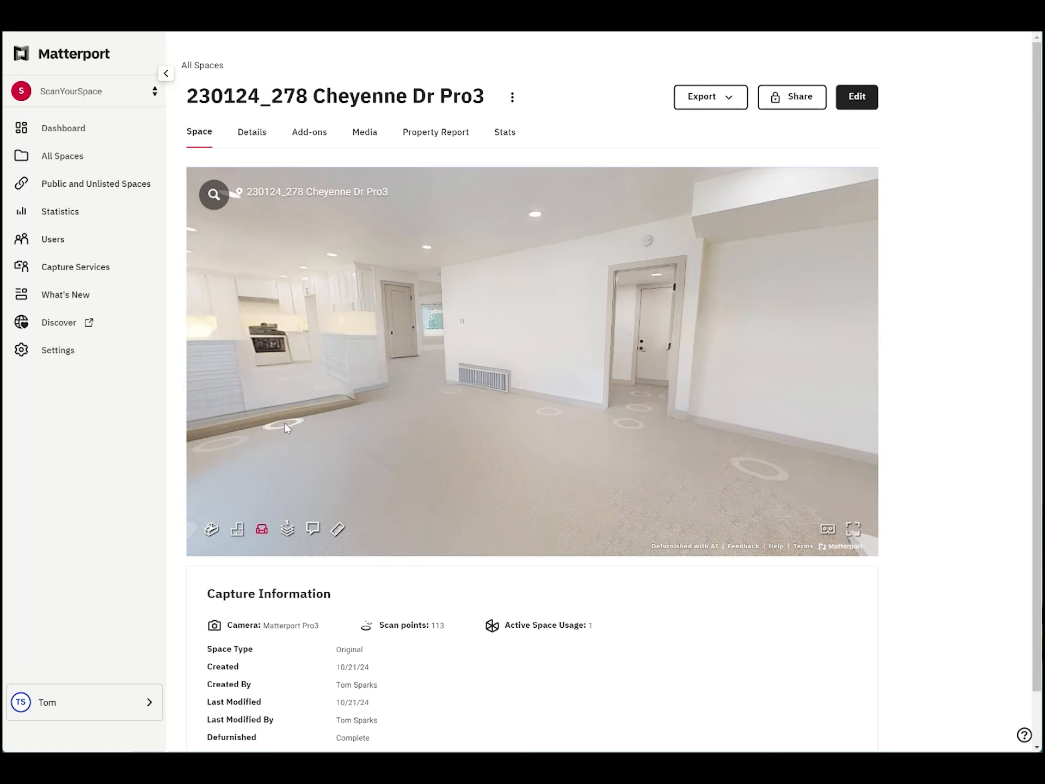
pyautogui.moveTo(370, 380); pyautogui.dragTo(491, 377)
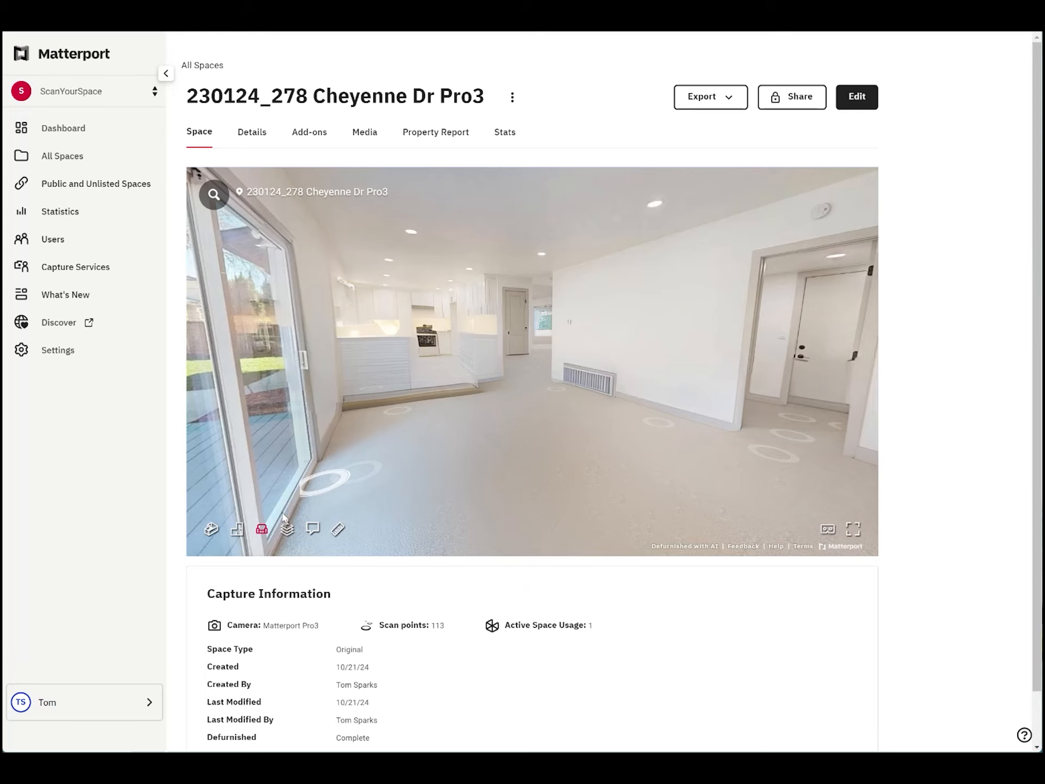
# Step: Show the furniture and move through the living room to the edge of the kitchen, facing the front door and the back of the sofa
pyautogui.click(262, 529)
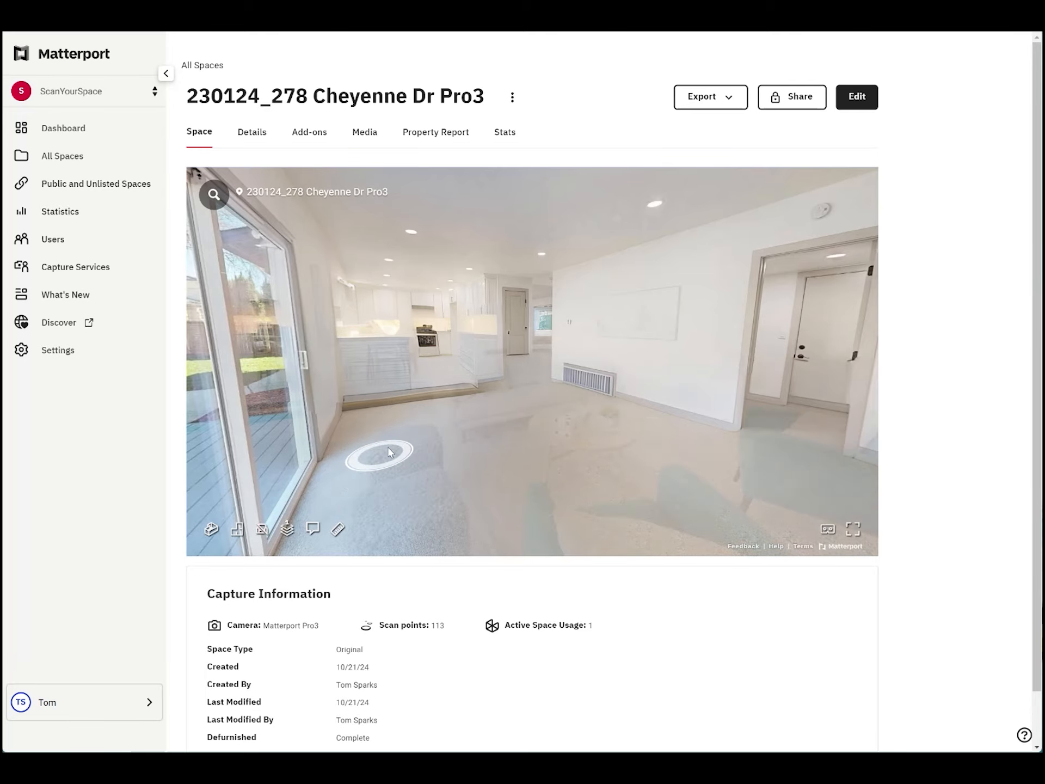
pyautogui.click(365, 395)
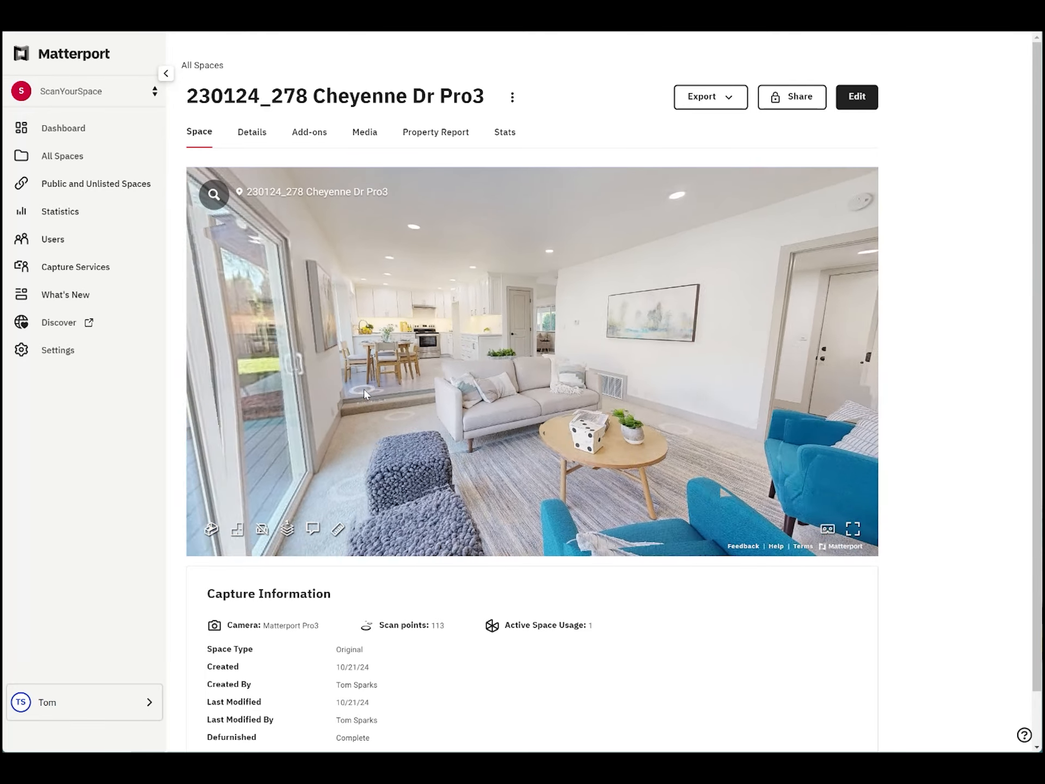
pyautogui.click(578, 395)
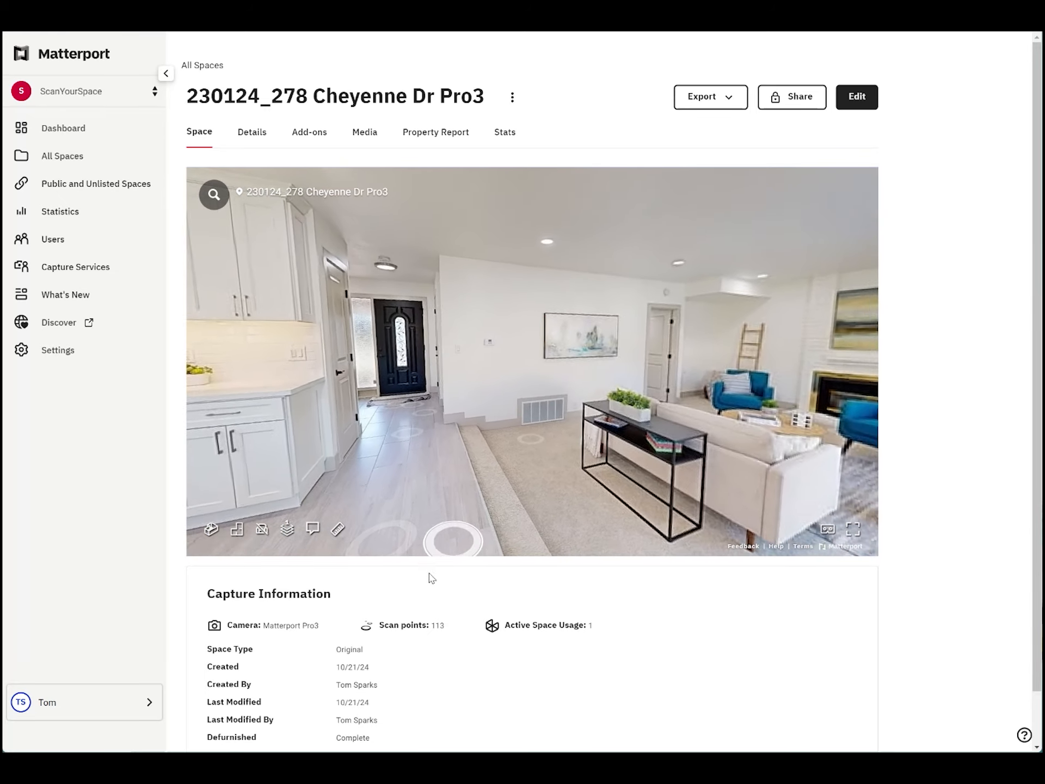
# Step: Hide the furniture and examine the defurnished kitchen area around the white cabinets, the floor and the front entry
pyautogui.click(261, 528)
pyautogui.click(582, 440)
pyautogui.moveTo(460, 335); pyautogui.dragTo(581, 276)
pyautogui.click(399, 387)
pyautogui.moveTo(593, 335); pyautogui.dragTo(411, 328)
pyautogui.moveTo(493, 327); pyautogui.dragTo(691, 344)
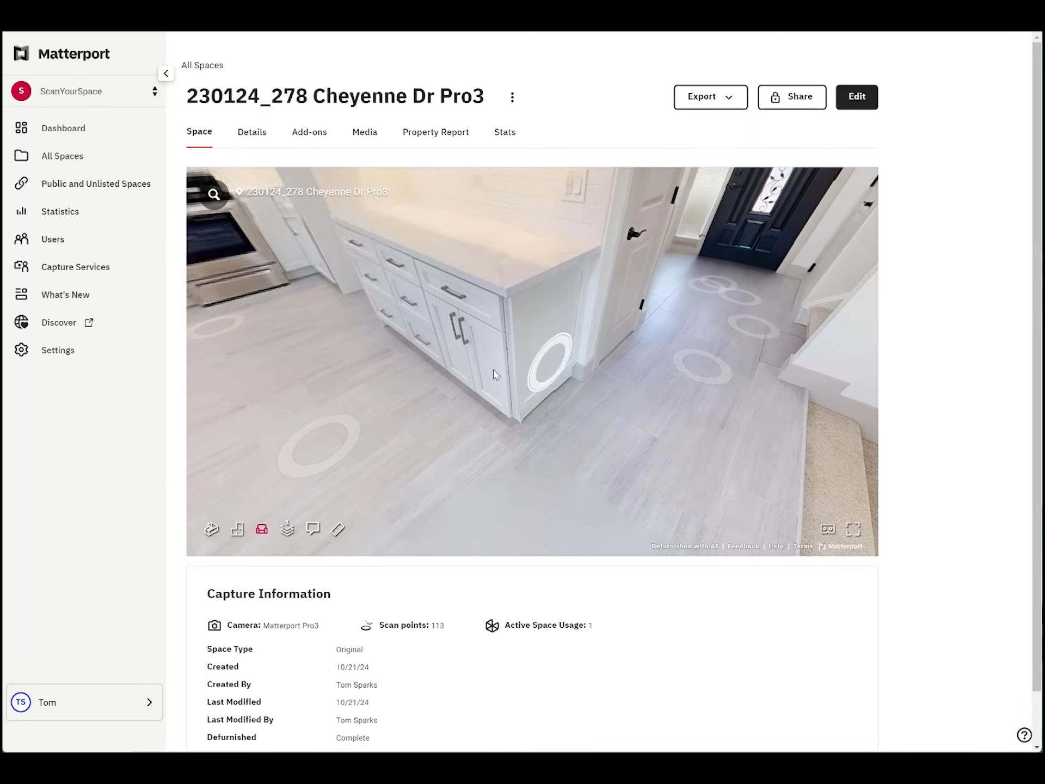
# Step: Move through the kitchen, look back across the defurnished living room toward the fireplace, and show the furniture again
pyautogui.click(323, 436)
pyautogui.moveTo(579, 357); pyautogui.dragTo(441, 348)
pyautogui.click(684, 337)
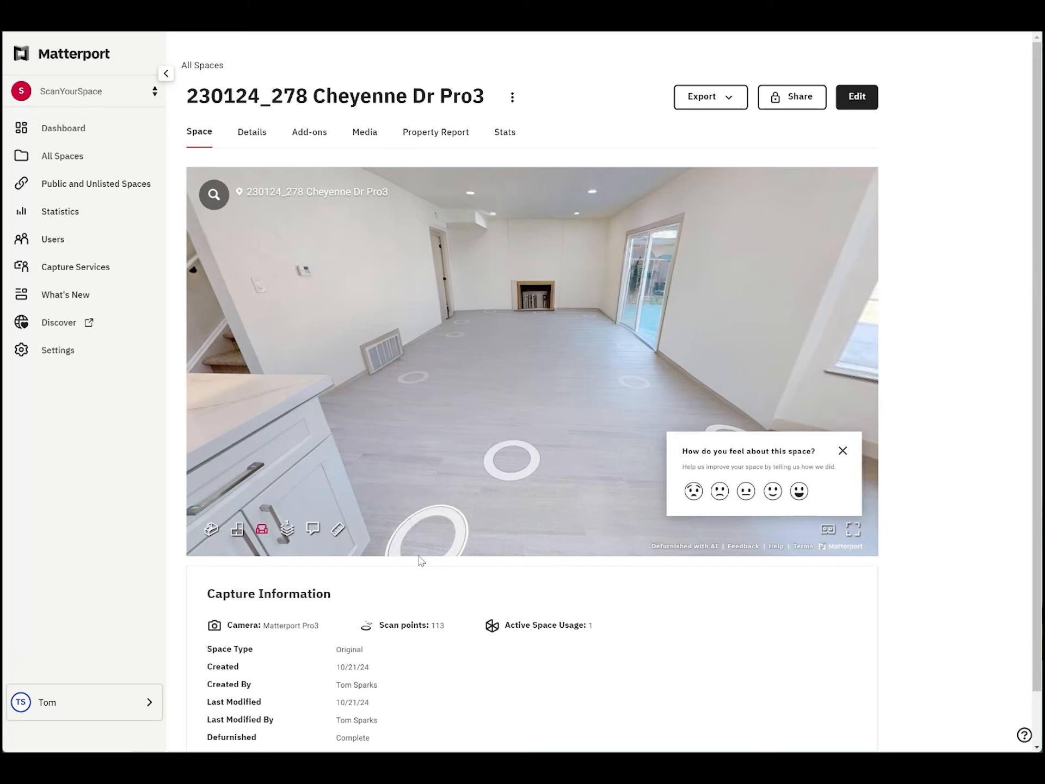
pyautogui.click(260, 532)
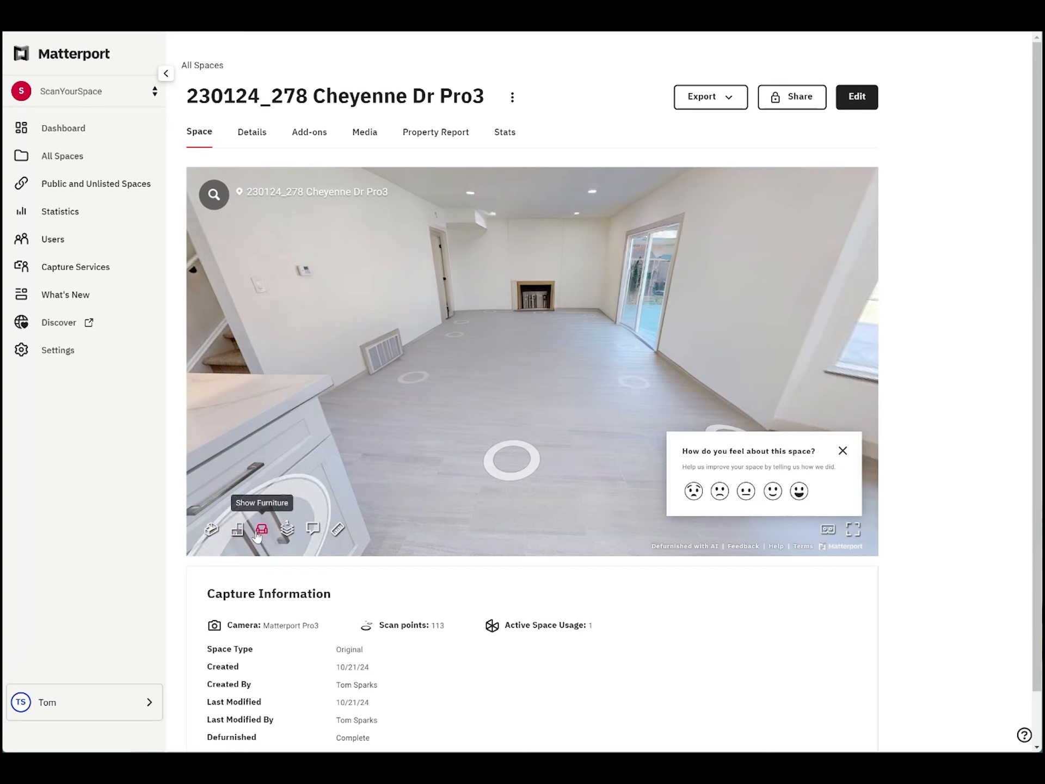
# Step: Switch to the dollhouse view of Floor 1 and view the furnished rooms up close from above
pyautogui.click(209, 530)
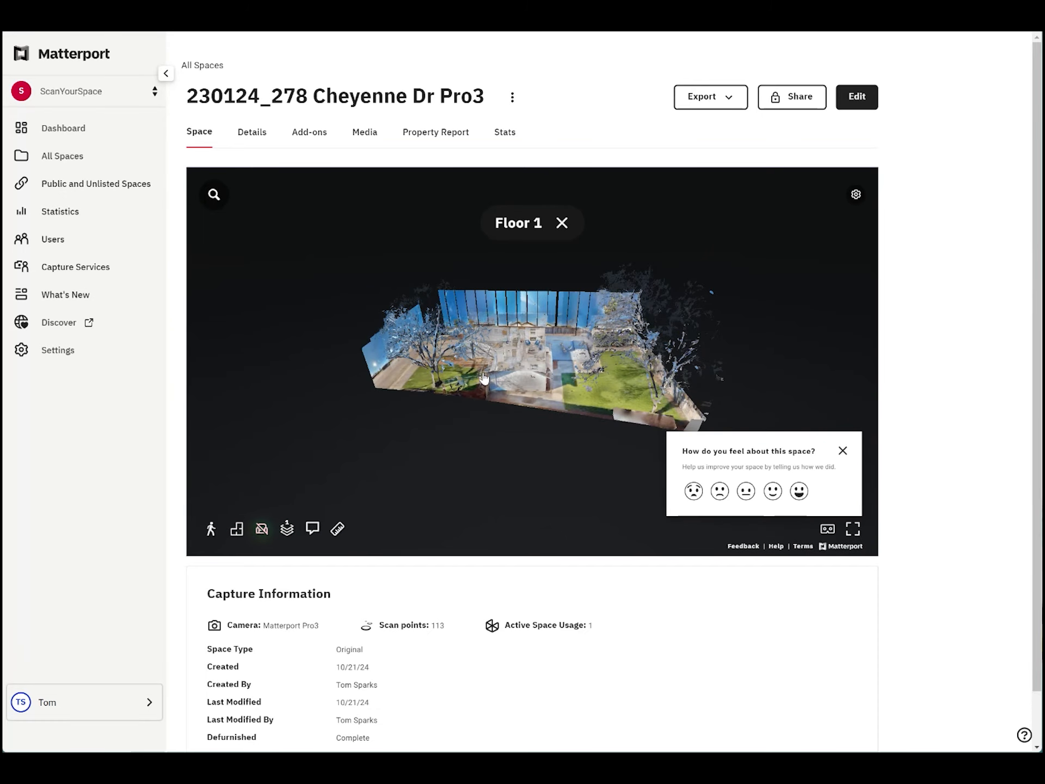
pyautogui.scroll(-5, 483, 377)
pyautogui.scroll(-2, 437, 455)
pyautogui.moveTo(437, 455); pyautogui.dragTo(482, 337)
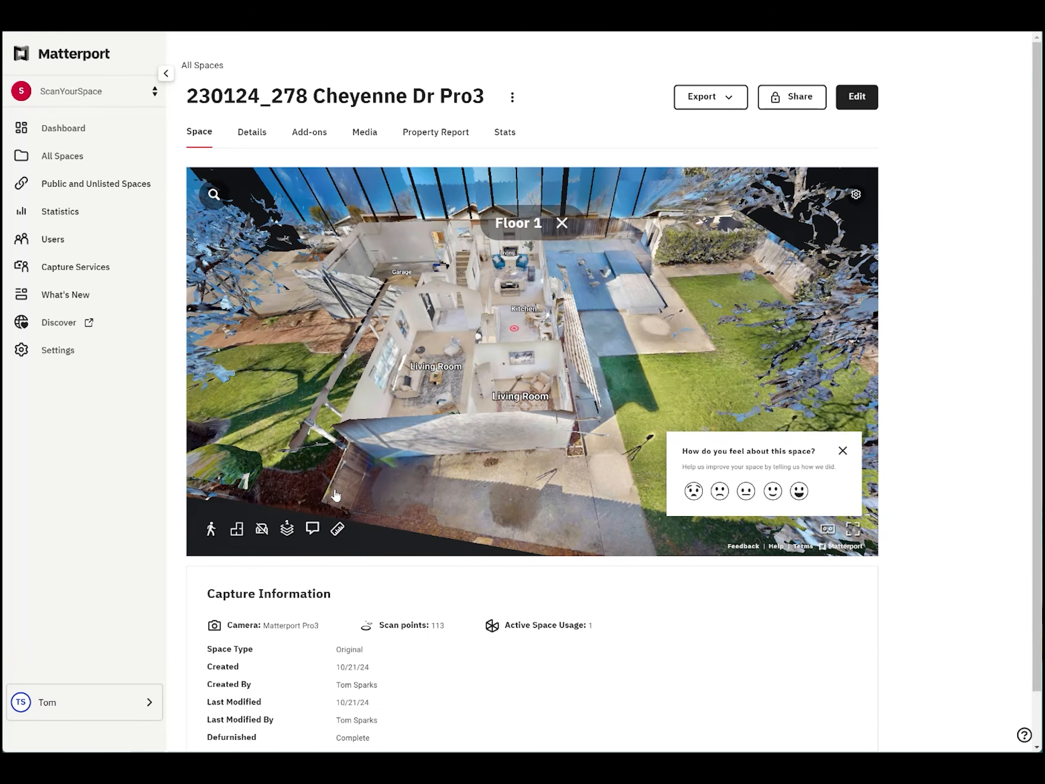
# Step: Compare the Floor 1 dollhouse with furniture shown and hidden, leaving the furniture hidden
pyautogui.click(263, 530)
pyautogui.click(263, 531)
pyautogui.click(263, 531)
pyautogui.click(264, 529)
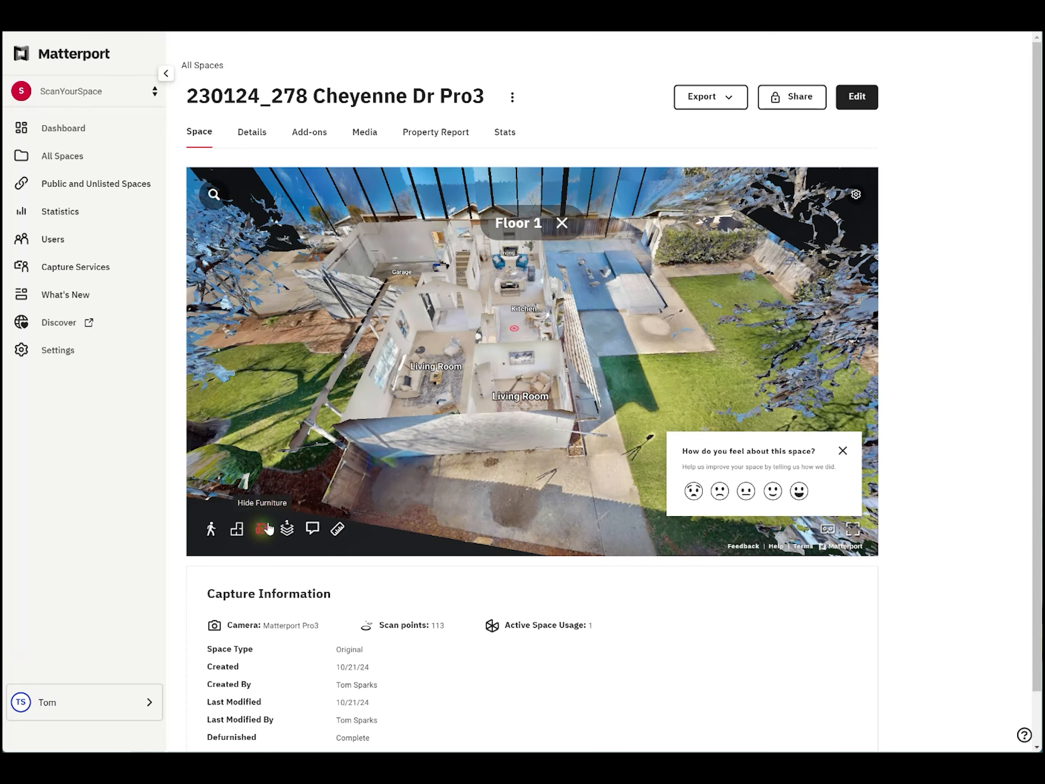
pyautogui.click(263, 529)
# Step: Bring the dollhouse's garage, fireplace living room and kitchen into closer view and compare them with furniture shown and hidden
pyautogui.moveTo(421, 357); pyautogui.dragTo(367, 527, button='right')
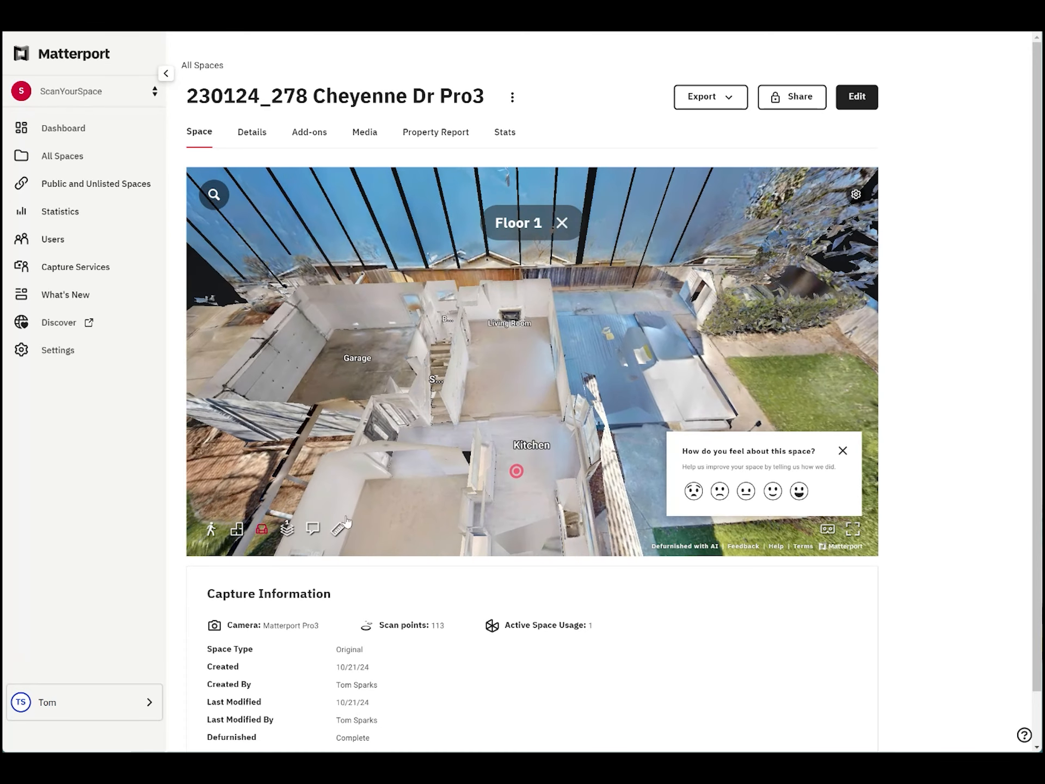
pyautogui.click(263, 530)
pyautogui.click(264, 529)
pyautogui.click(263, 530)
pyautogui.click(263, 529)
pyautogui.click(264, 529)
pyautogui.click(264, 529)
# Step: Turn the dollhouse to view both living rooms and the kitchen from the patio side, and compare them with furniture shown and hidden
pyautogui.moveTo(501, 459); pyautogui.dragTo(364, 442)
pyautogui.moveTo(442, 313); pyautogui.dragTo(437, 420, button='right')
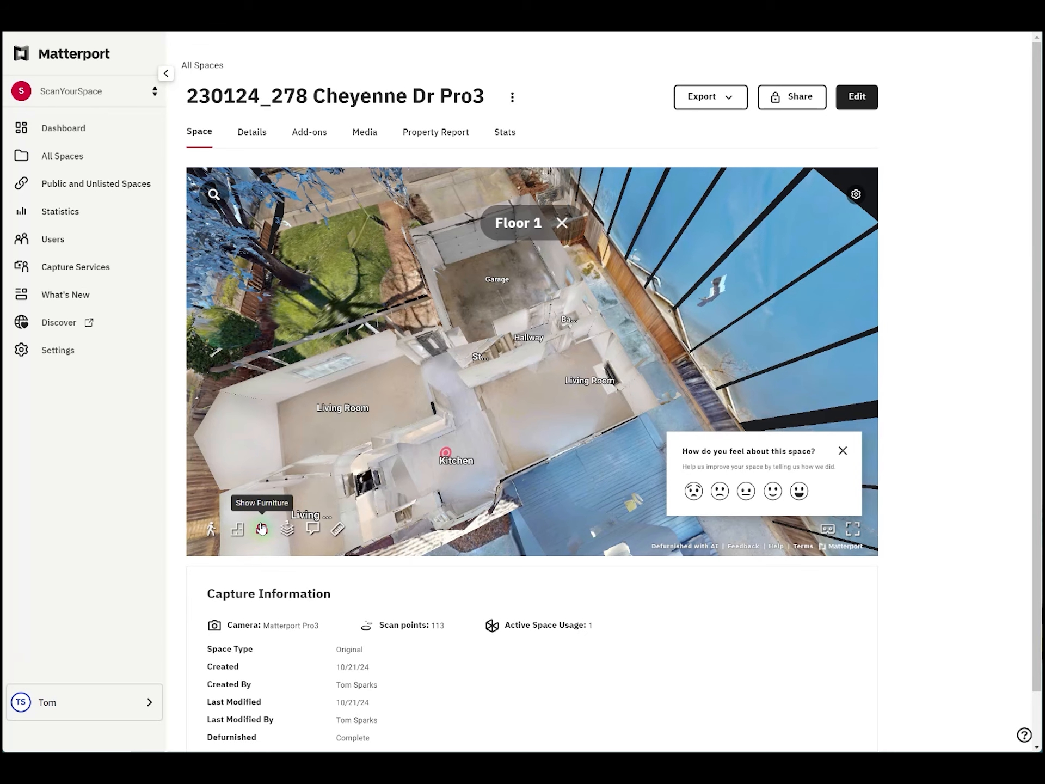
pyautogui.click(262, 528)
pyautogui.click(262, 528)
pyautogui.click(261, 527)
pyautogui.click(261, 526)
pyautogui.click(262, 530)
pyautogui.click(262, 531)
pyautogui.click(262, 531)
pyautogui.click(261, 531)
pyautogui.click(261, 529)
pyautogui.click(261, 529)
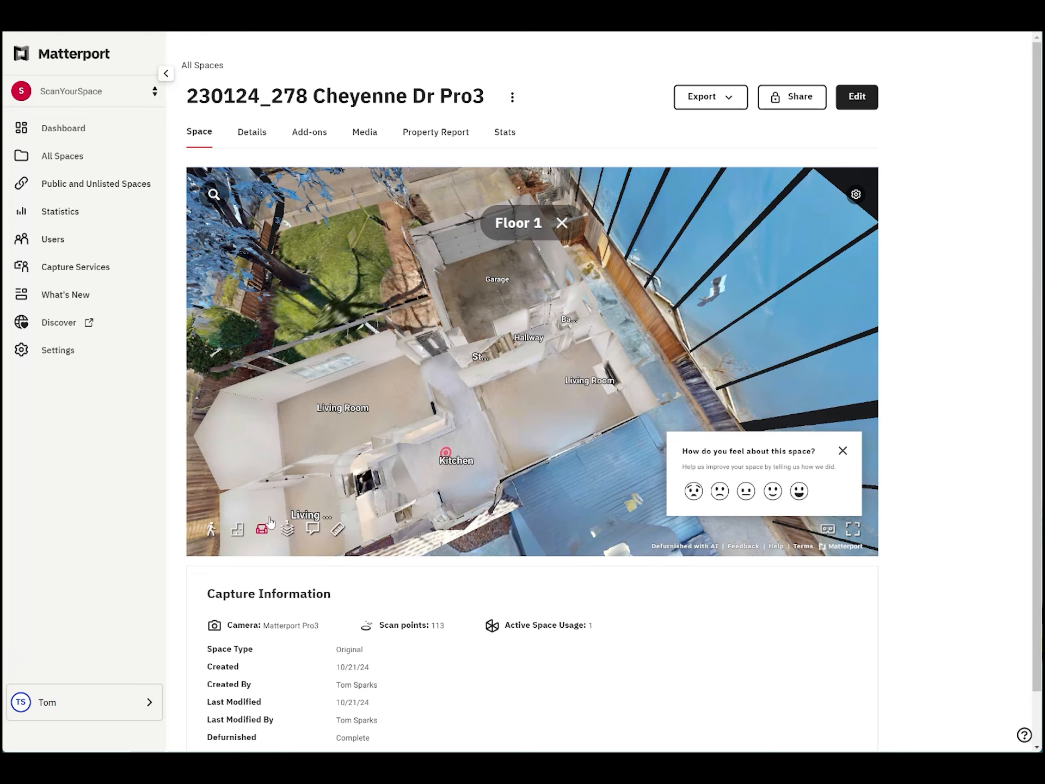
# Step: Show the furniture and inspect Floor 1 from overhead and at a steep angle around the garage, living room and kitchen
pyautogui.click(267, 526)
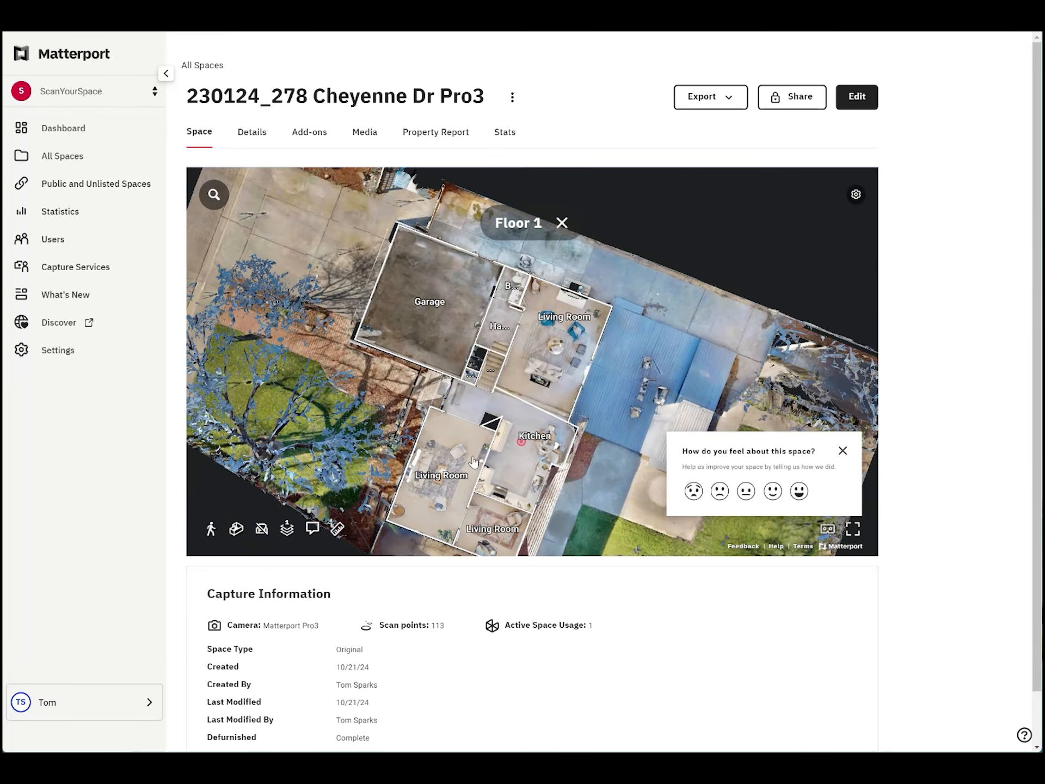
pyautogui.moveTo(467, 444); pyautogui.dragTo(537, 466)
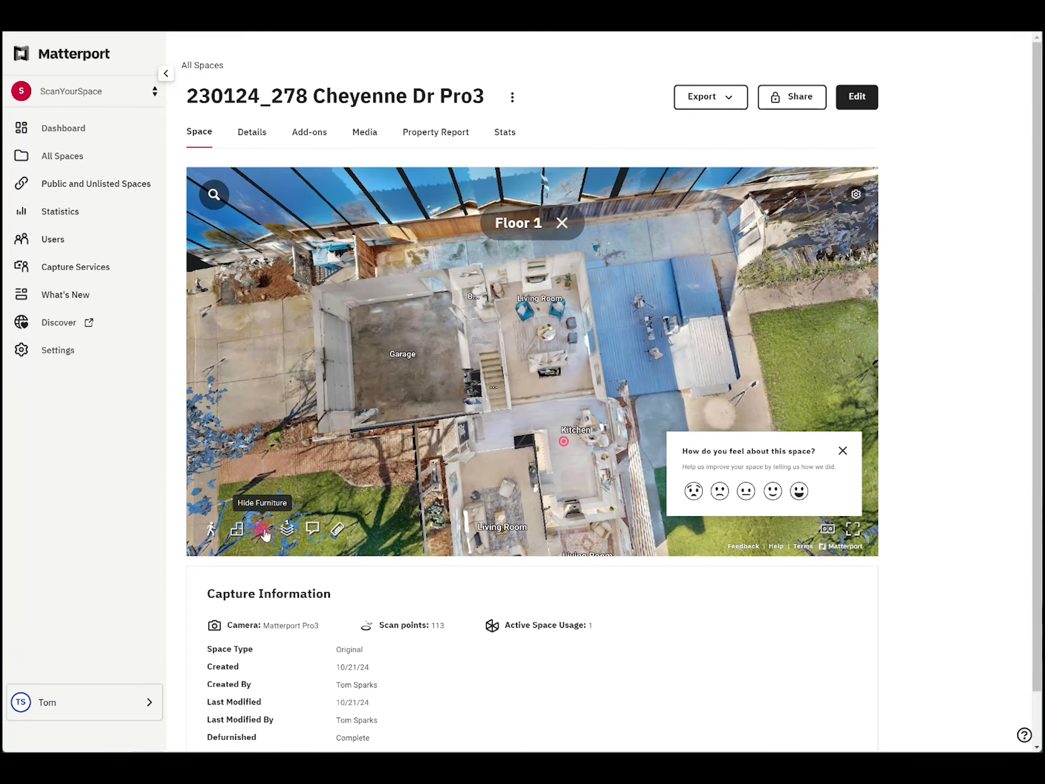